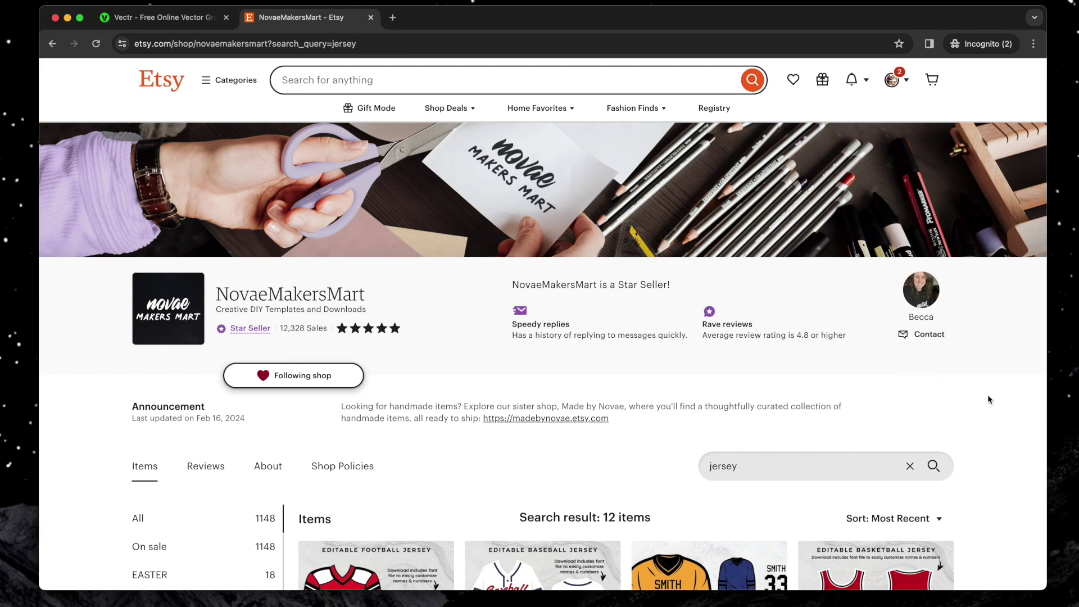
- Locate and select BasketballJersey.zip in the Downloads folder
scroll(992, 400, down, 3)
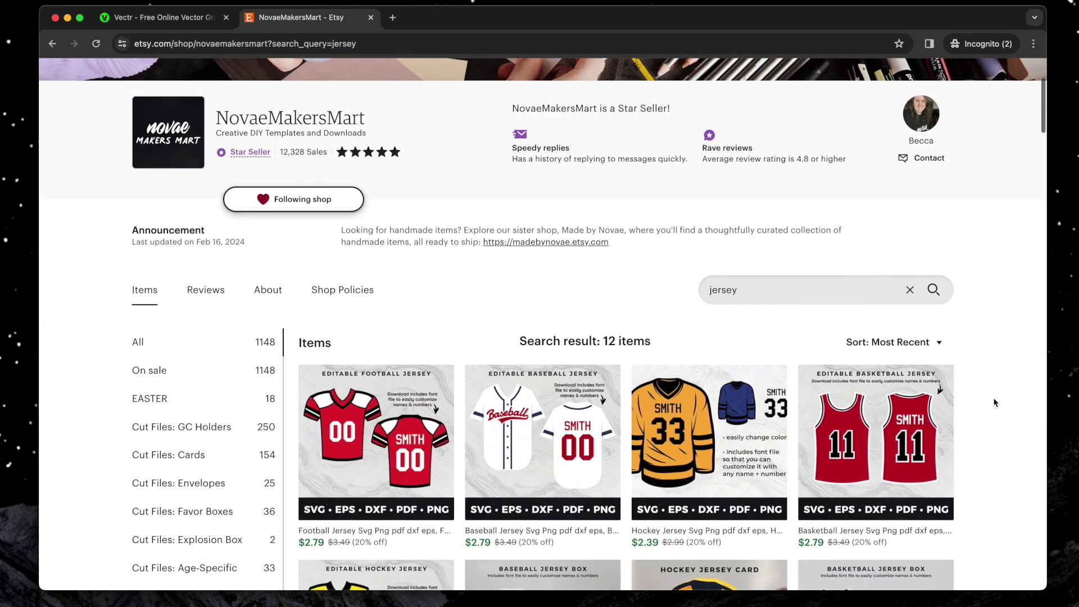
scroll(993, 397, down, 1)
scroll(994, 402, down, 2)
scroll(993, 397, down, 2)
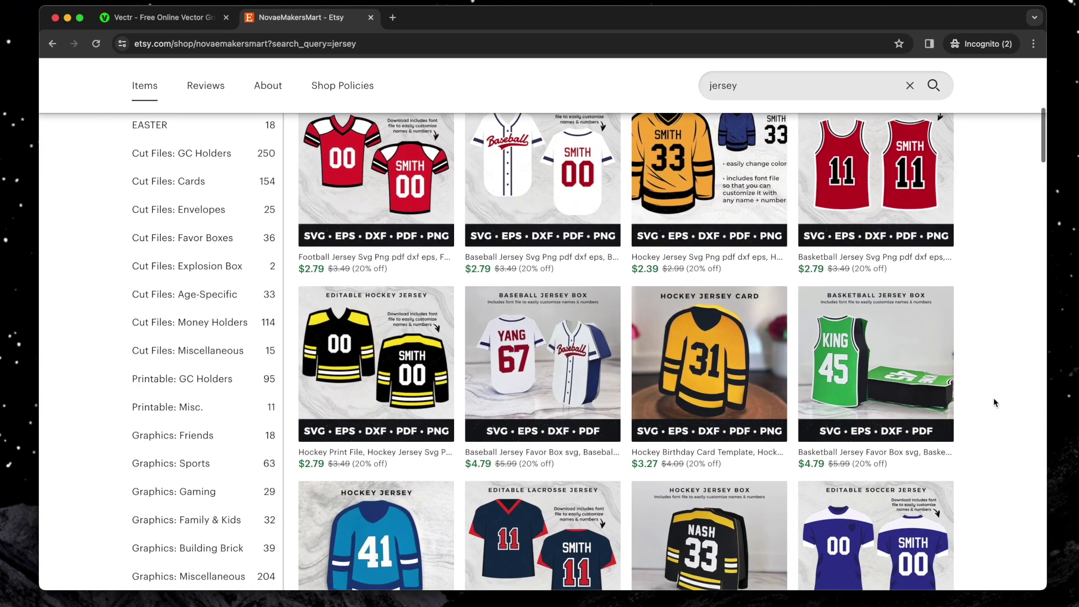
scroll(993, 403, down, 2)
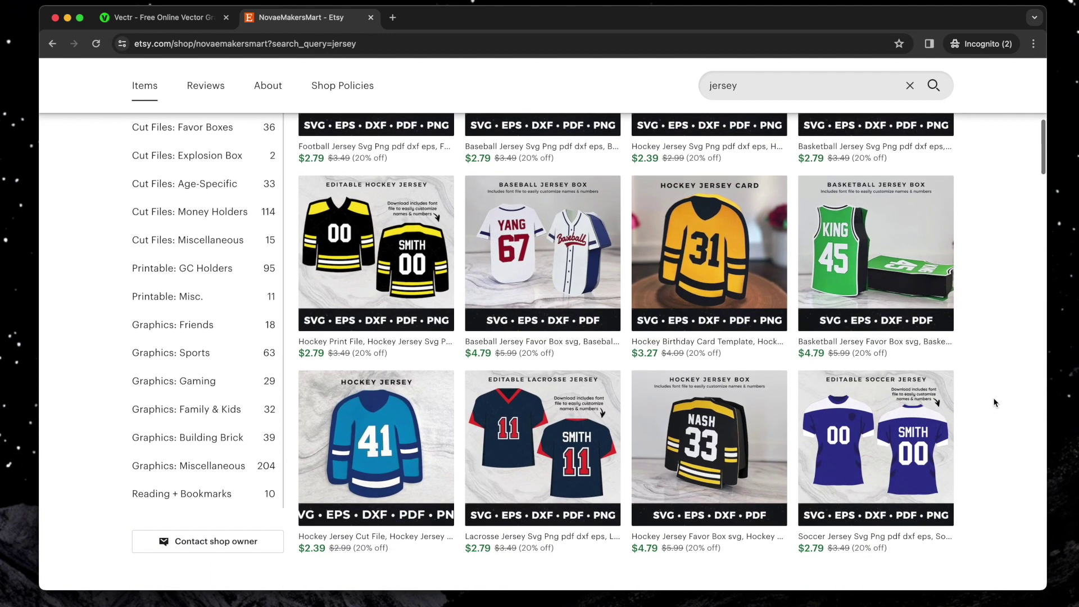
scroll(994, 402, down, 1)
scroll(993, 402, up, 3)
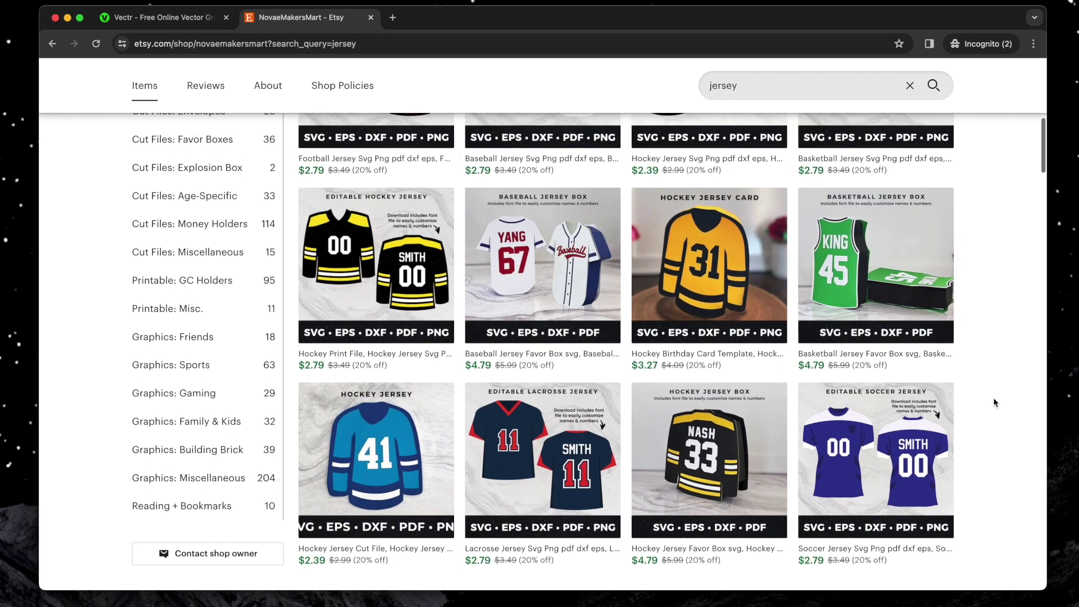
scroll(993, 402, up, 4)
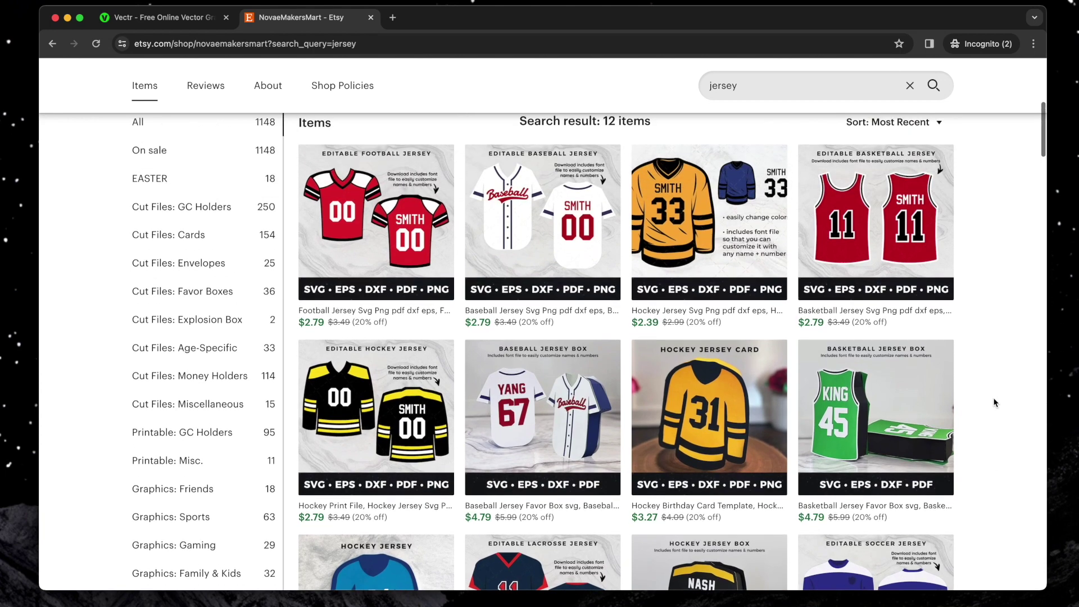
scroll(994, 403, up, 4)
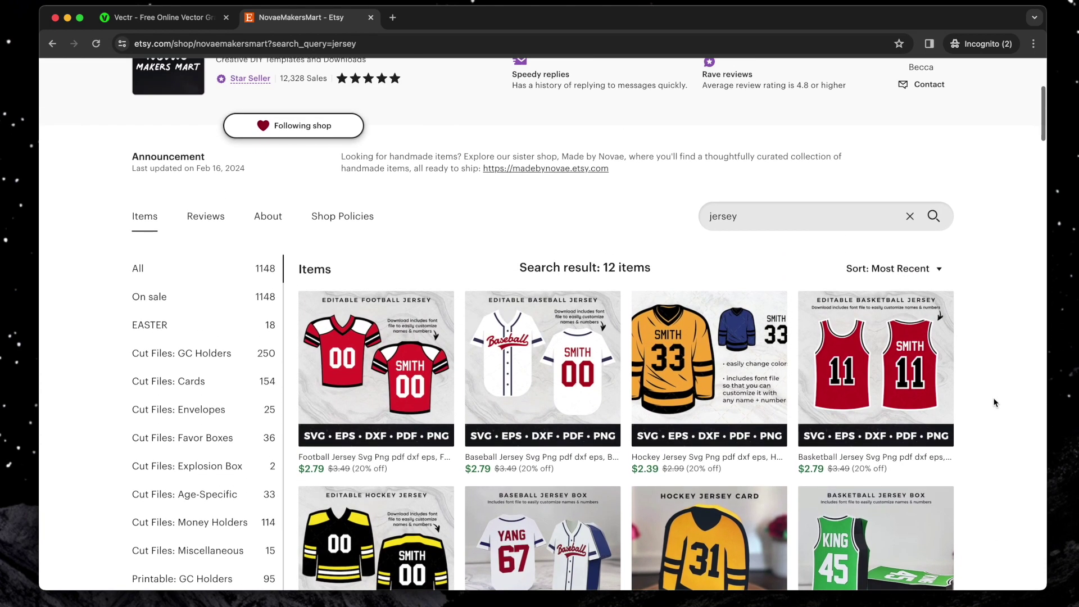
scroll(993, 402, up, 3)
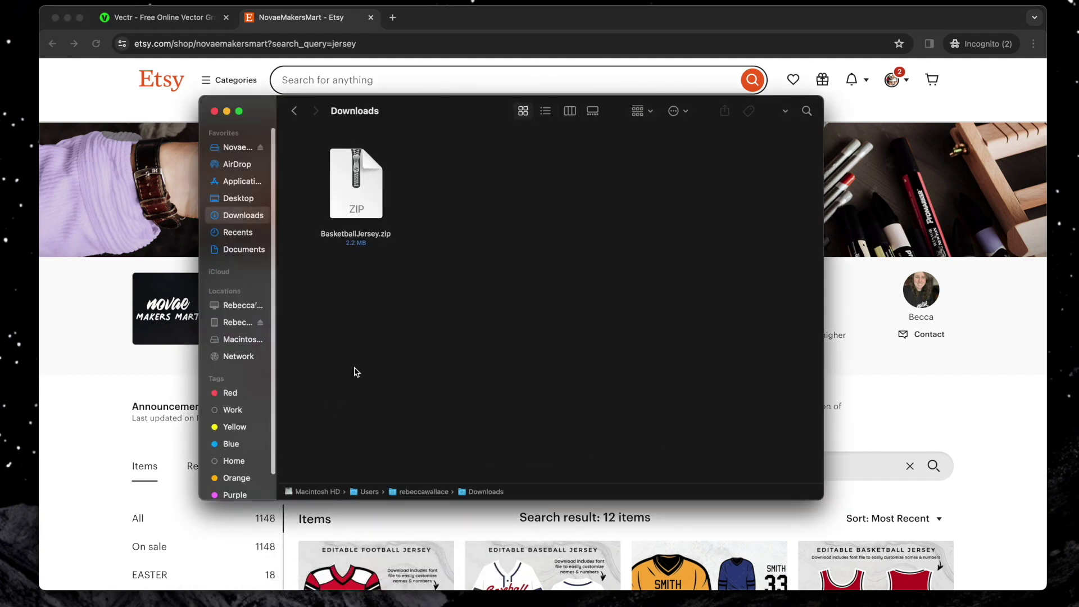
click(365, 221)
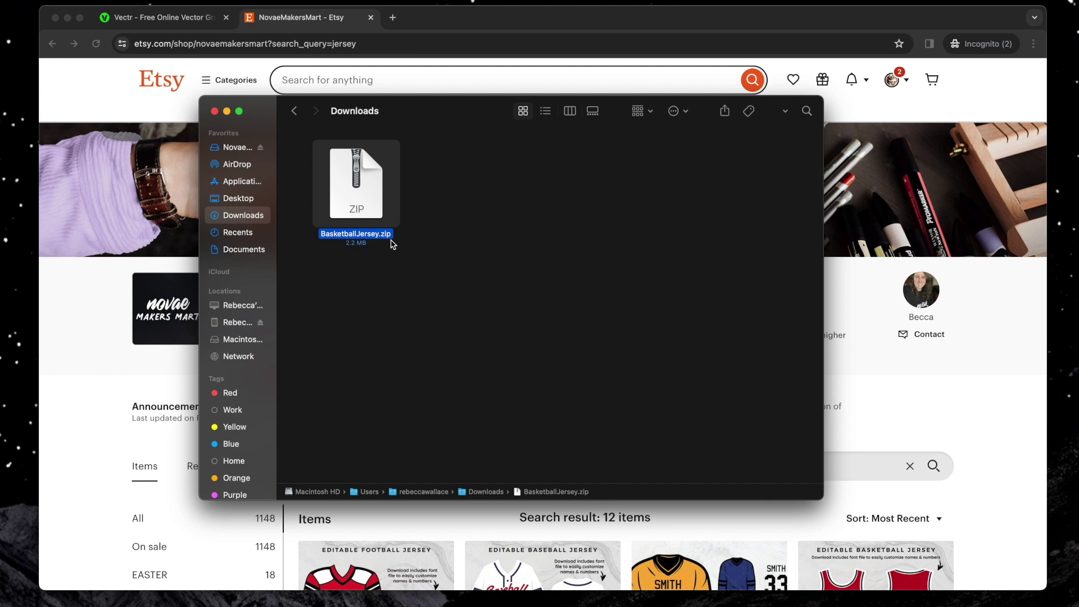
click(348, 251)
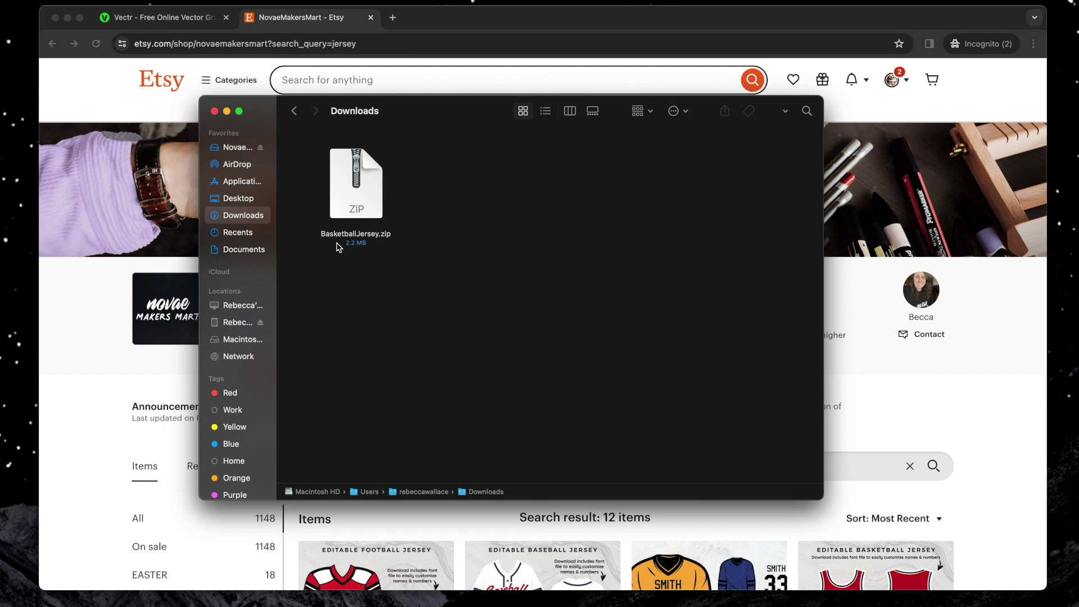
- Extract BasketballJersey.zip into a BasketballJersey folder and move it off the zip
click(344, 214)
right_click(345, 214)
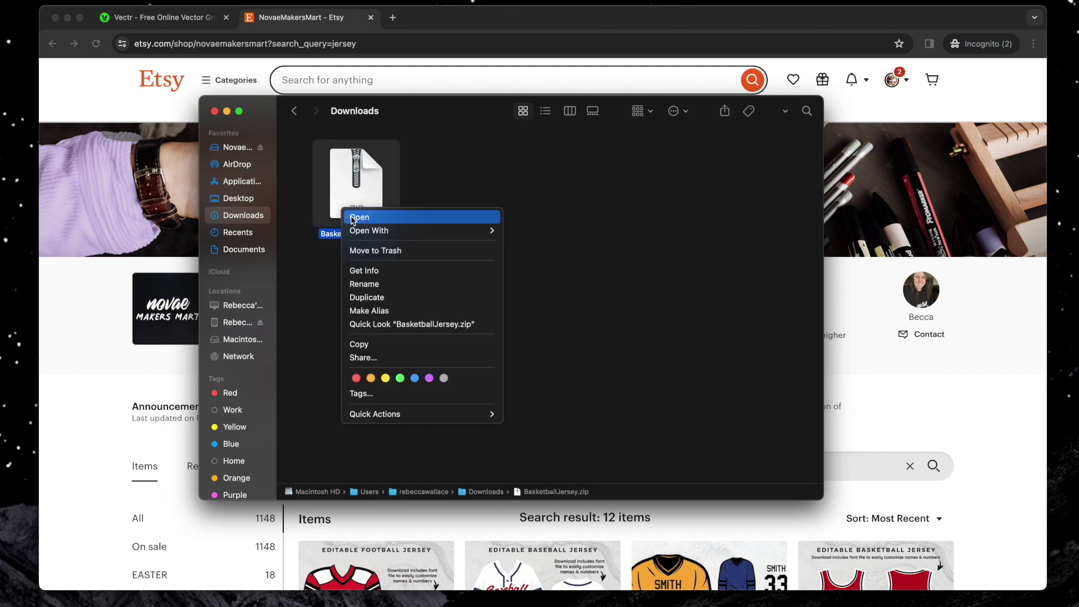
click(406, 221)
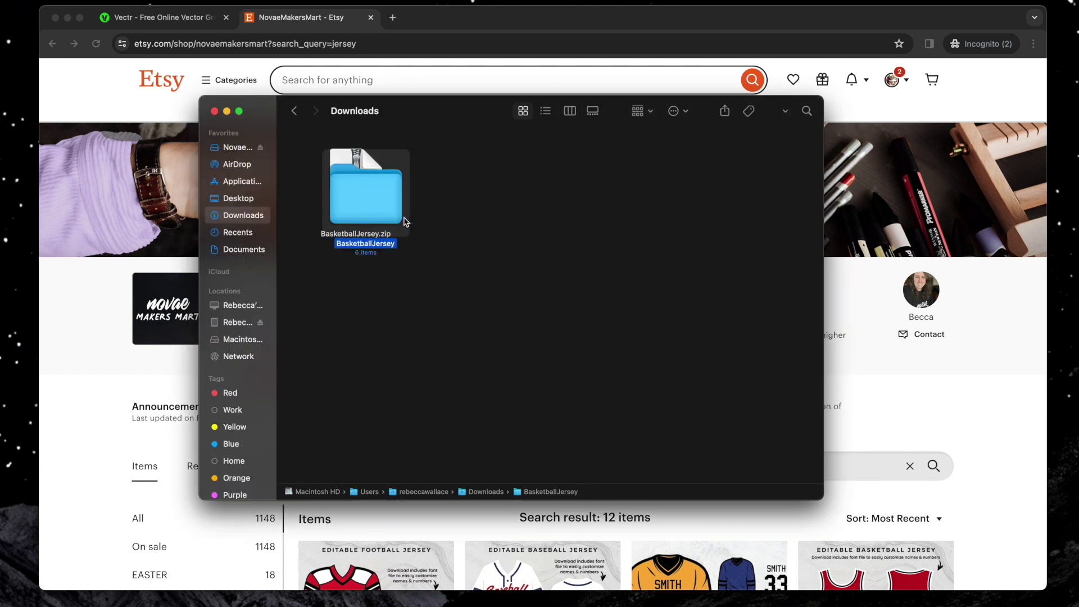
click(418, 221)
drag(386, 211, 454, 208)
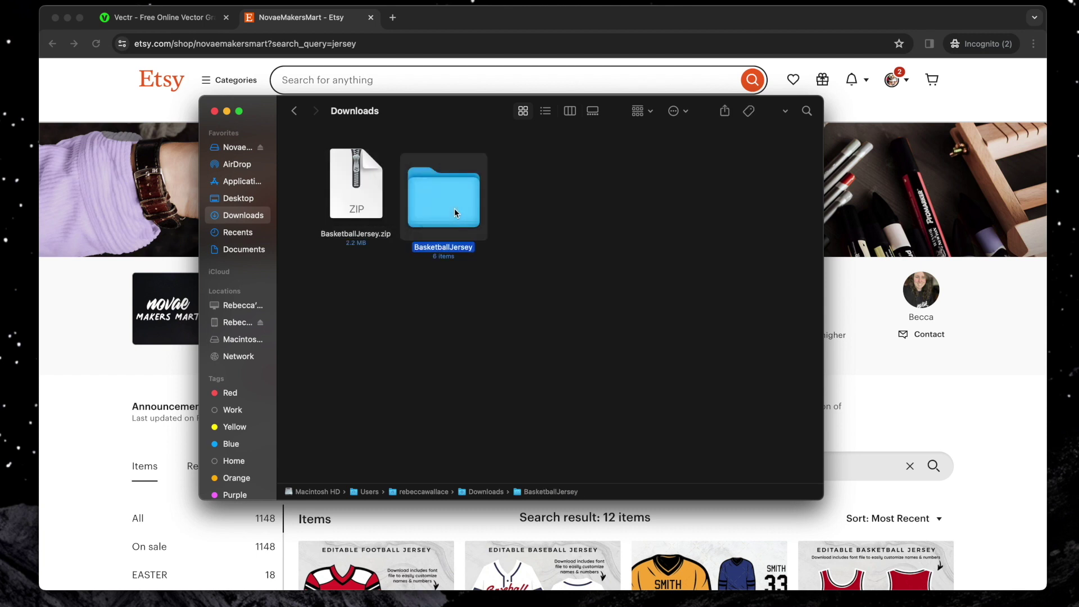
- Open the BasketballJersey folder, select SVG_BasketBall_Jersey.svg, and return to the browser
double_click(418, 211)
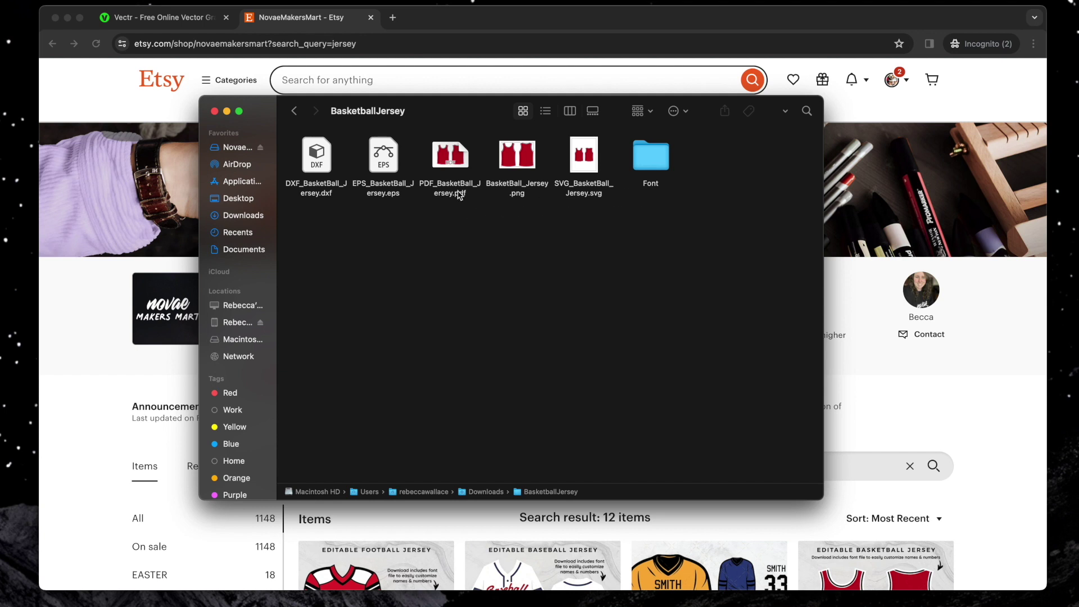
click(583, 198)
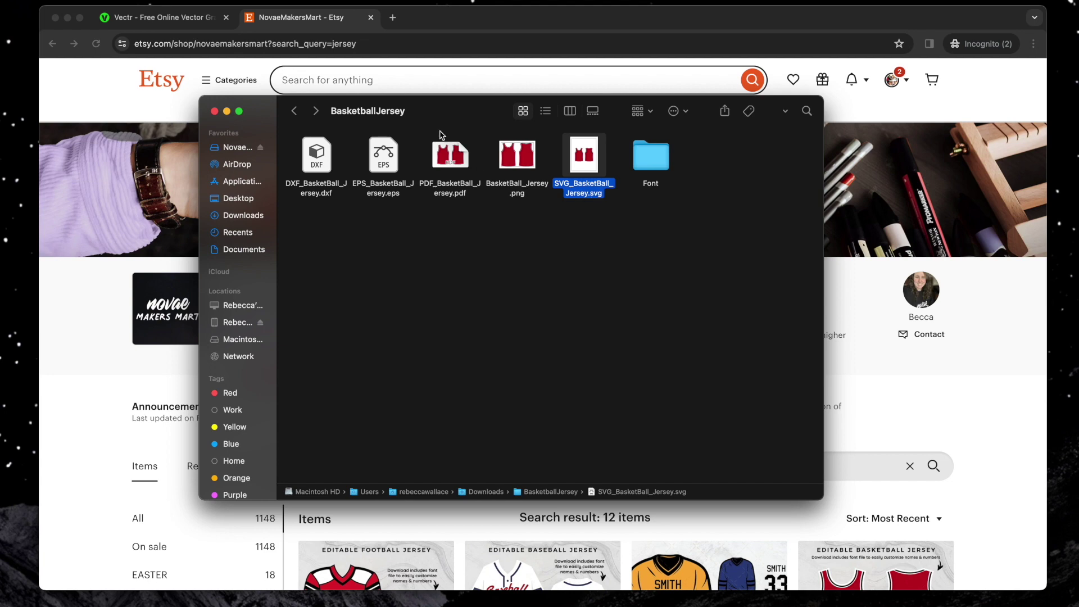
click(352, 35)
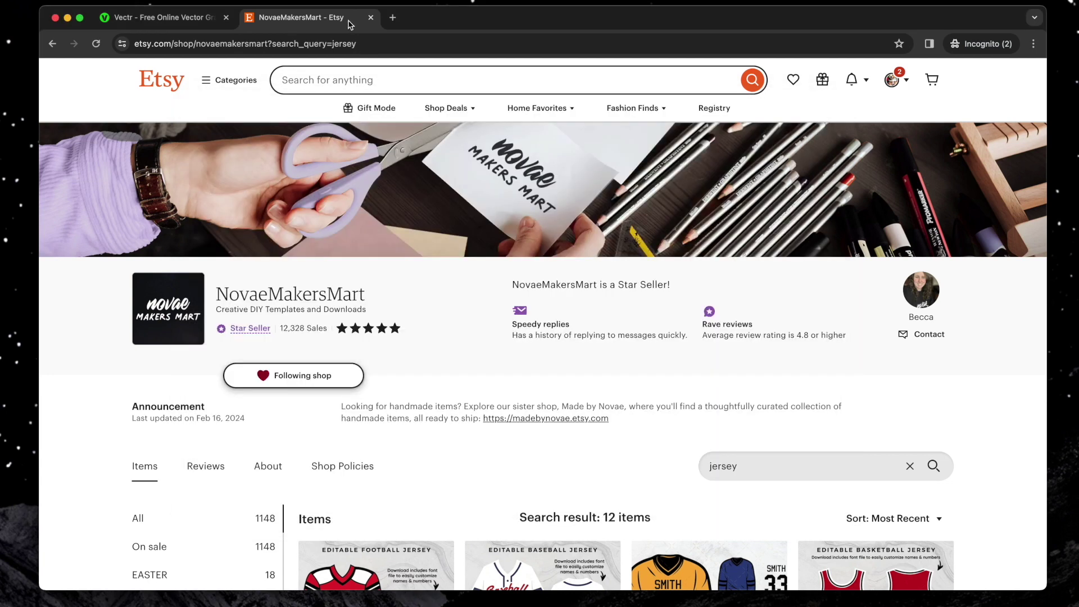
- Switch to the Vectr editor tab and dismiss its sign-up promotion
click(197, 21)
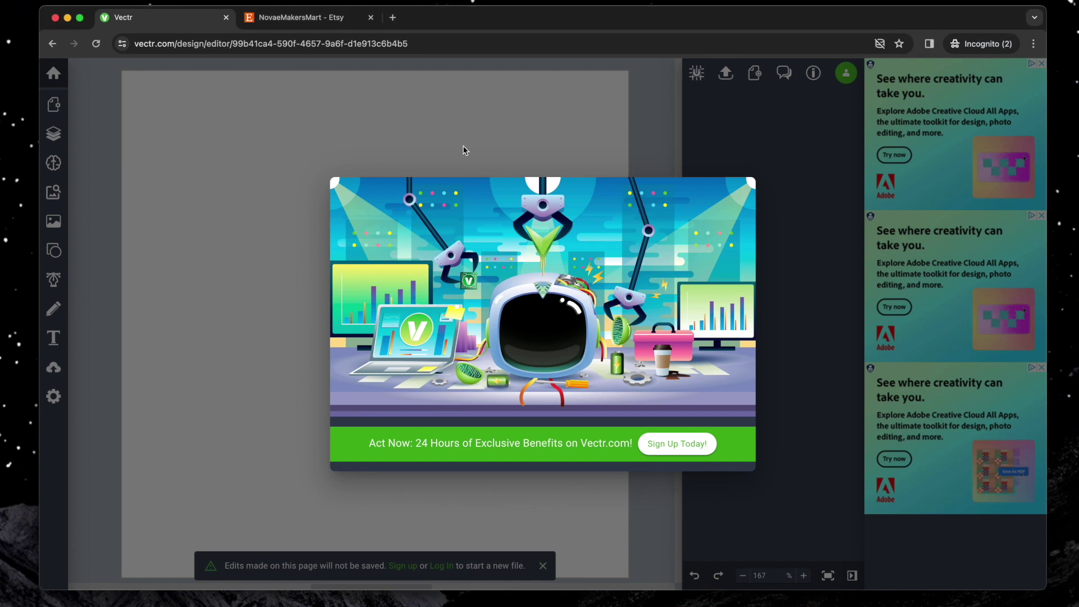
click(214, 137)
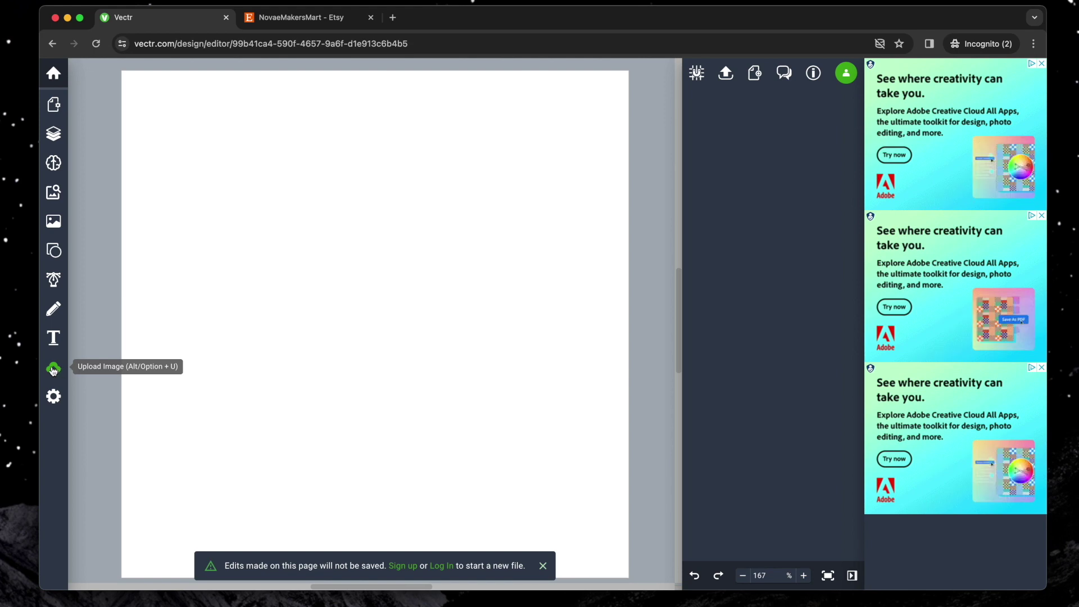
- Import SVG_BasketBall_Jersey.svg from Downloads > BasketballJersey onto the canvas
click(53, 367)
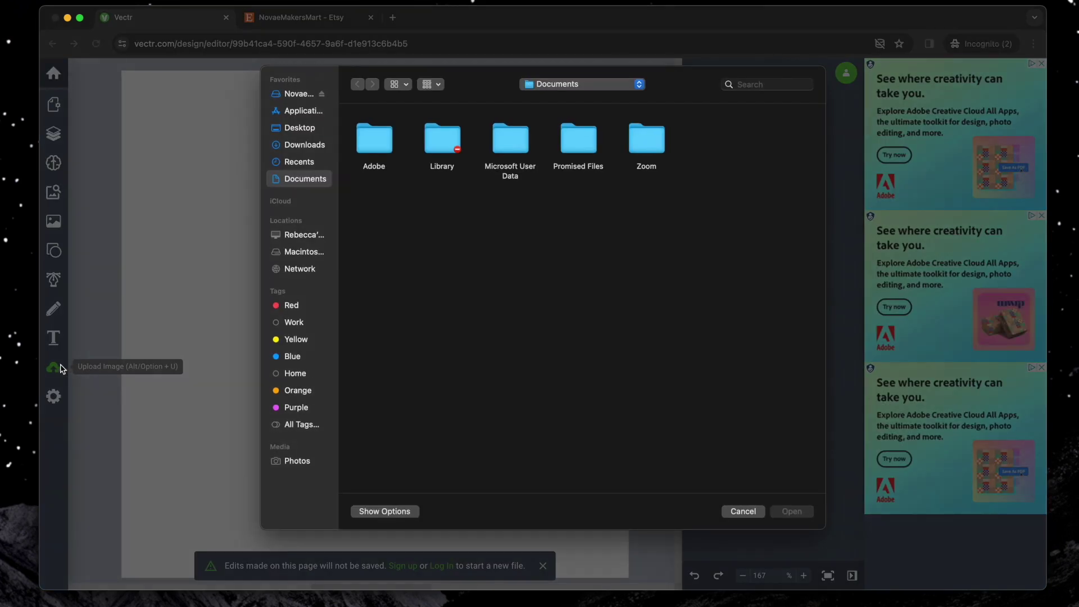
click(307, 146)
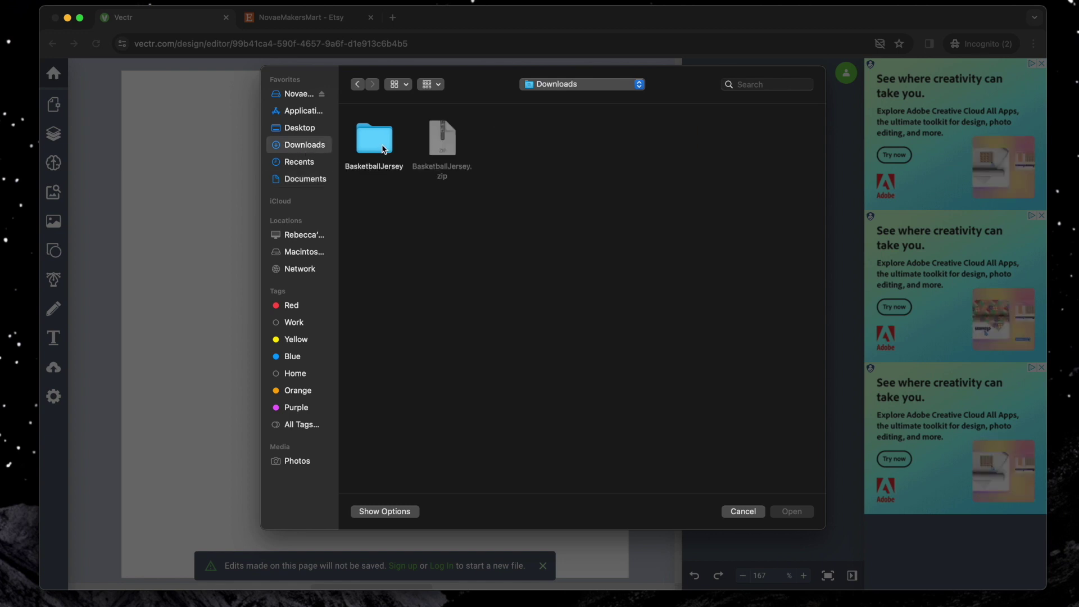
double_click(384, 150)
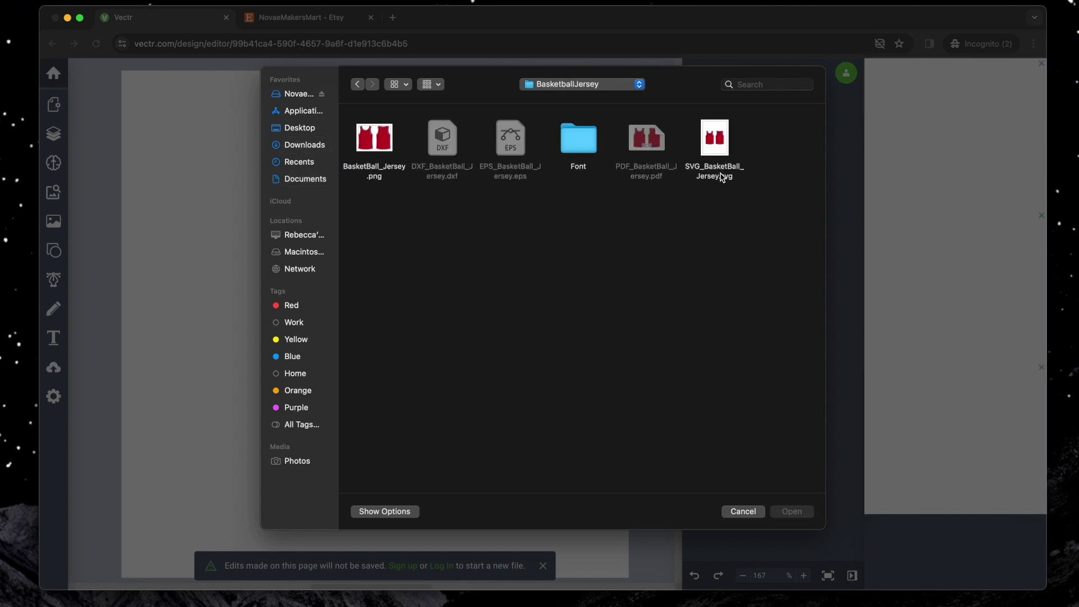
click(723, 178)
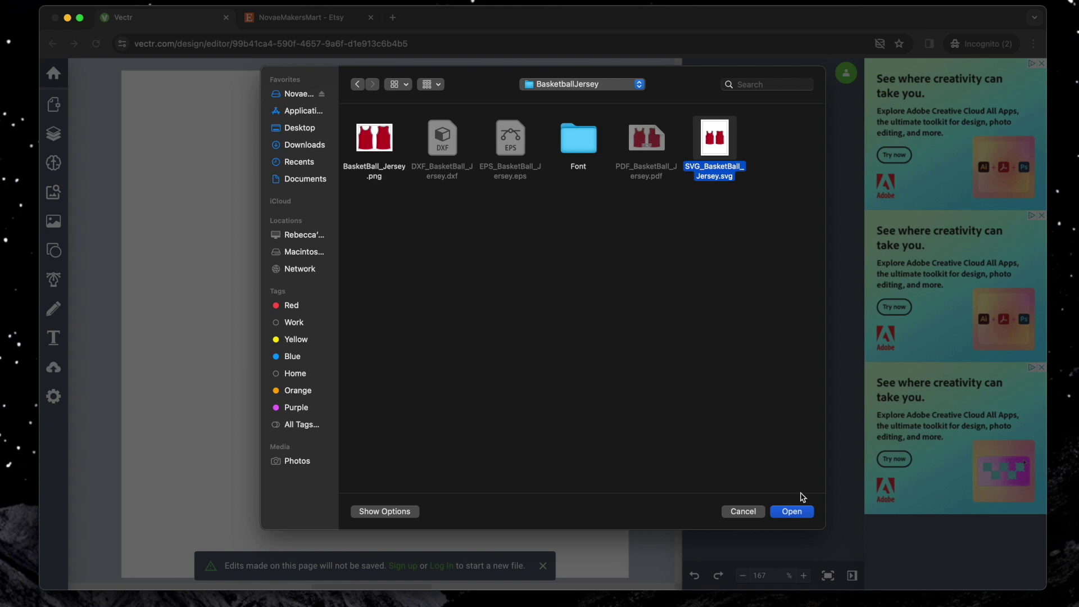
click(807, 511)
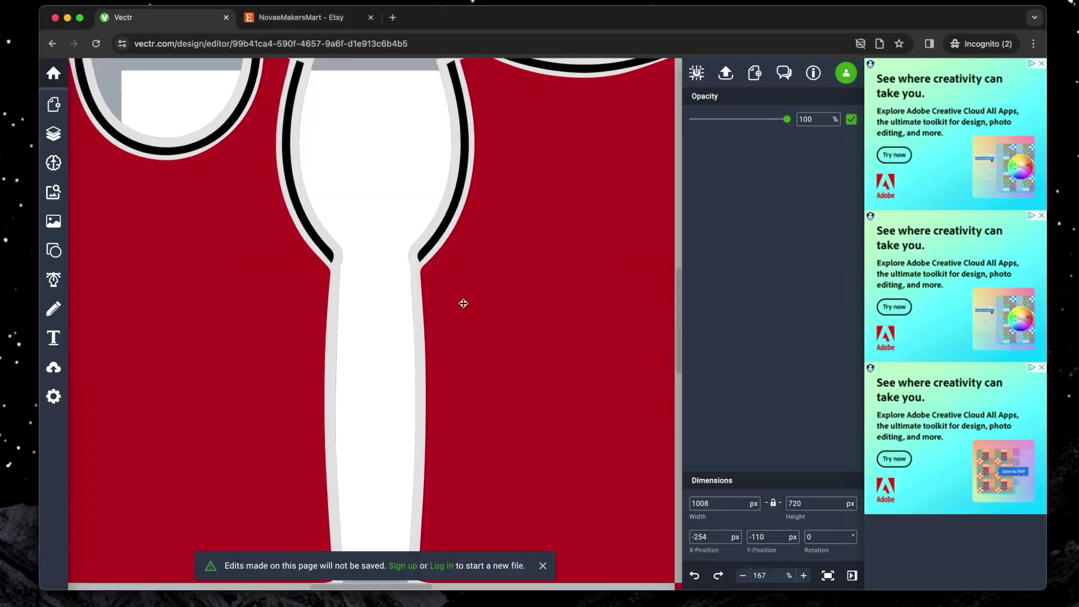
- Resize the jersey graphic to 500 px wide
mouse_move(463, 302)
mouse_down()
mouse_move(492, 285)
mouse_move(453, 283)
mouse_up()
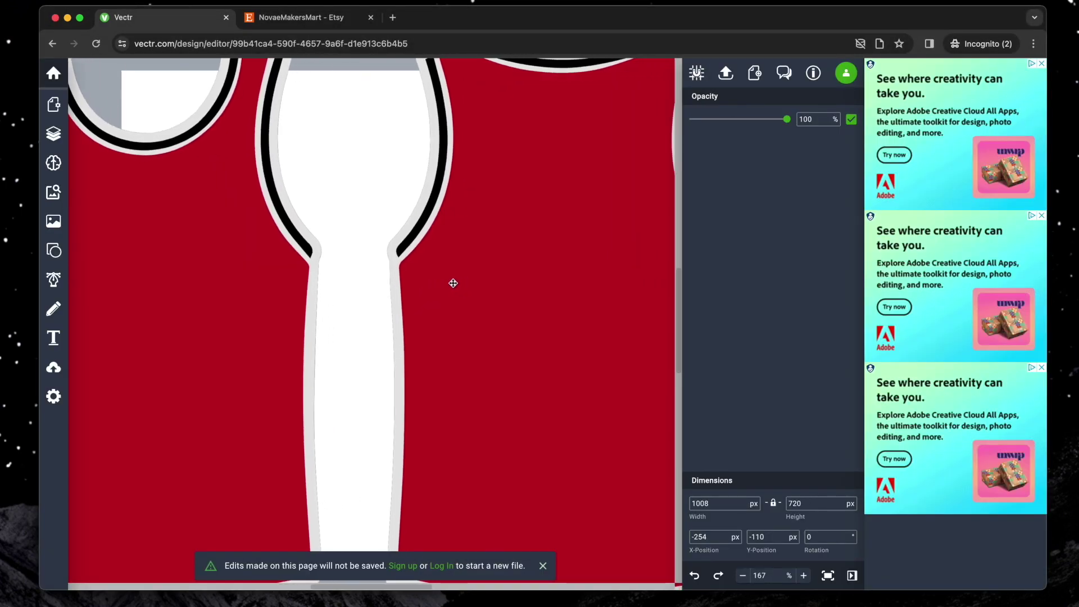
key(super+z)
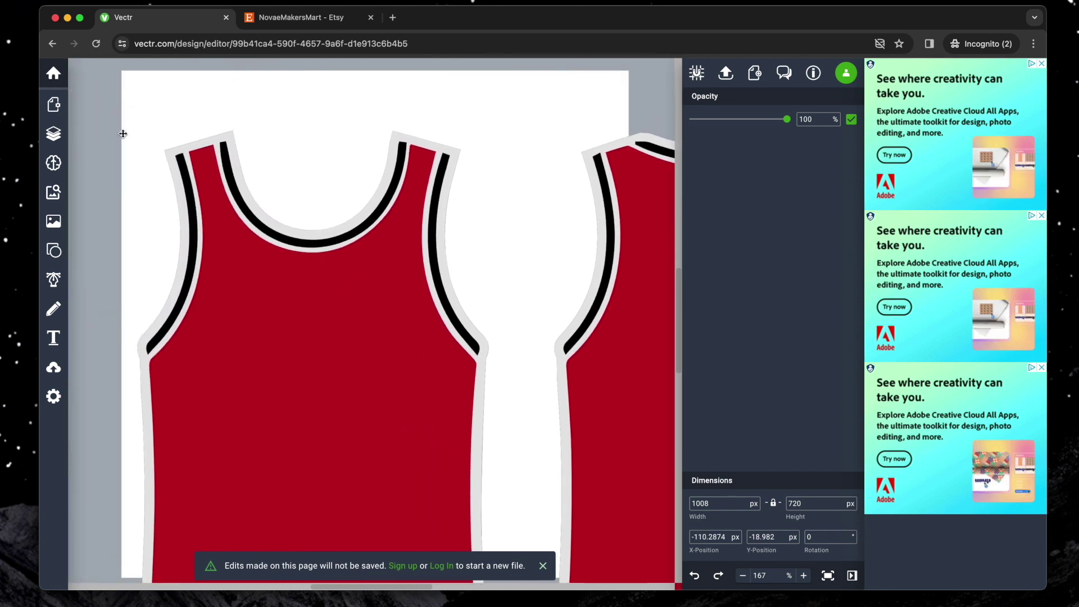
key(super+z)
drag(85, 74, 206, 160)
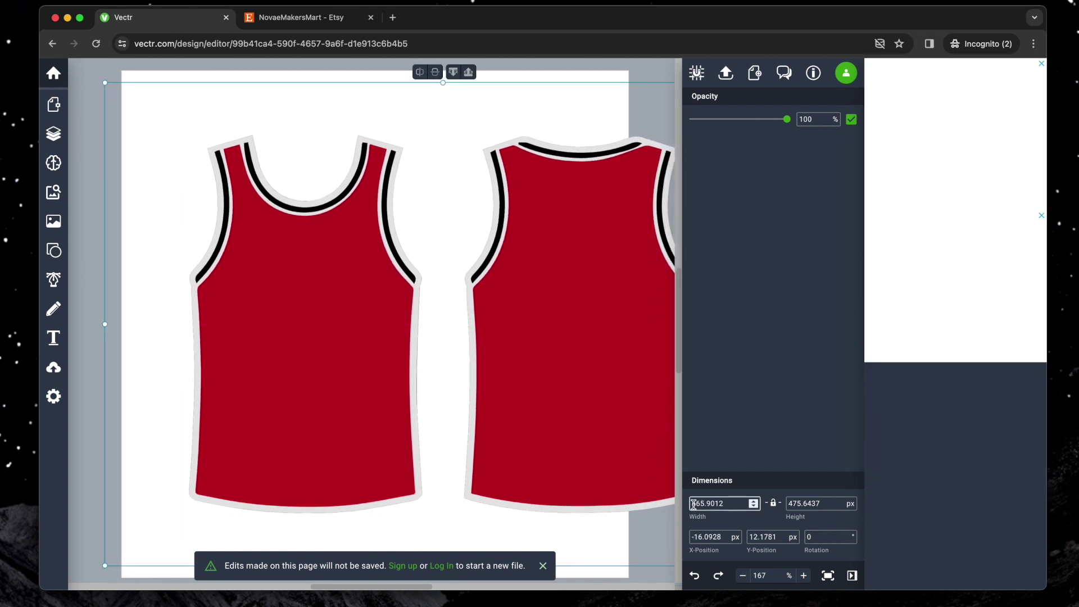
drag(723, 505, 707, 504)
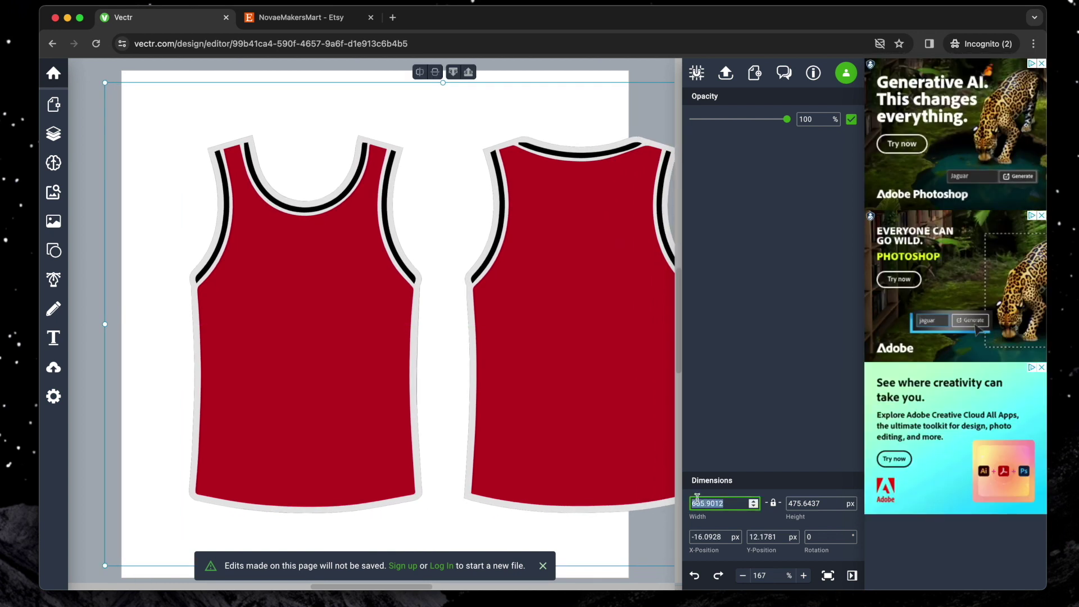
text(500)
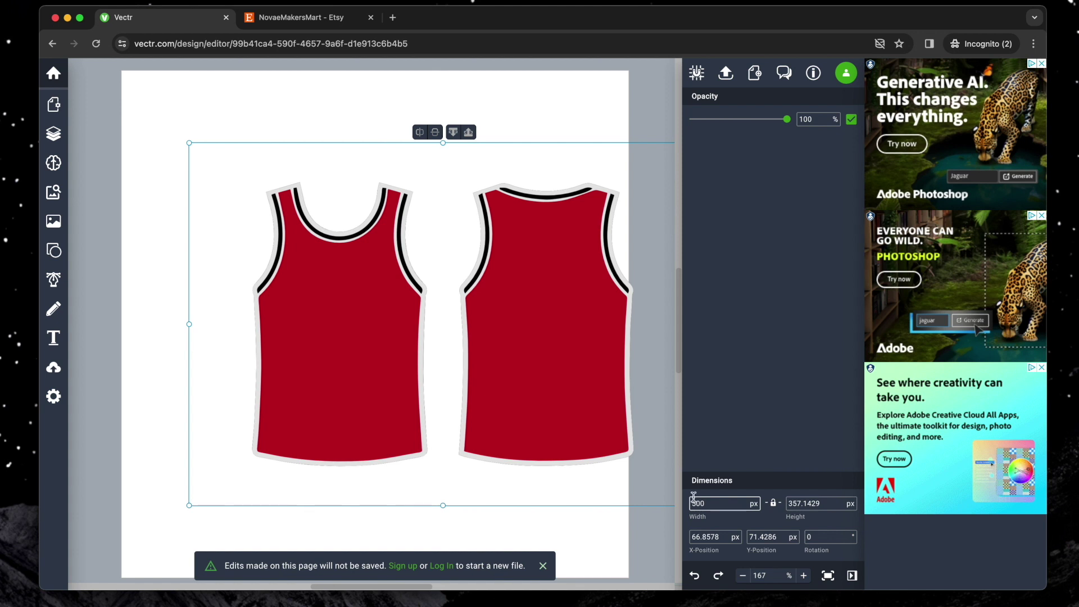
- Centre the jersey pair on the page and ungroup it into separate jerseys
drag(574, 352, 501, 350)
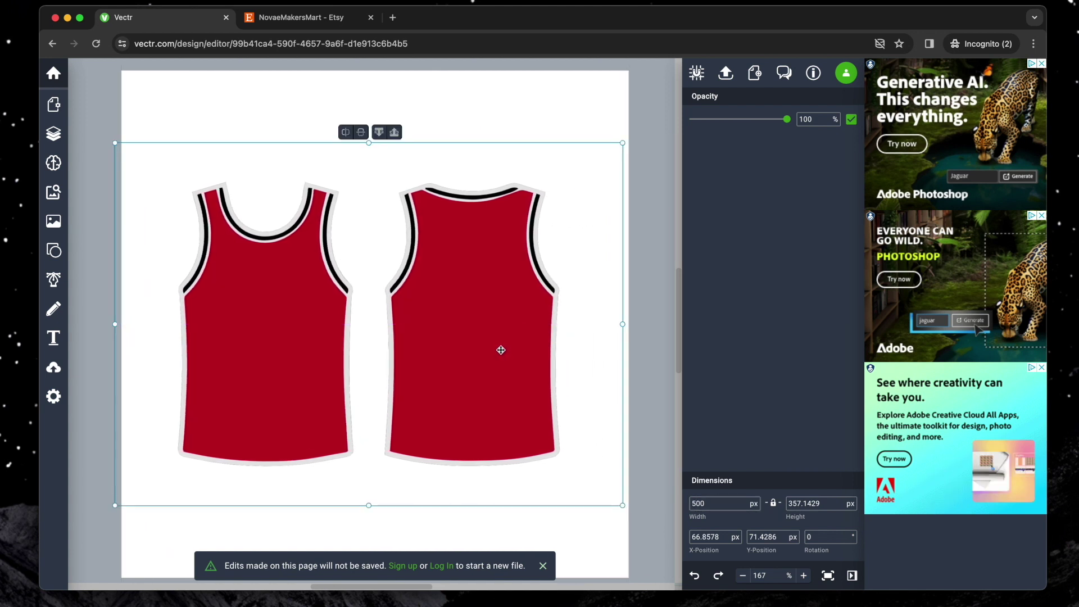
drag(441, 271, 444, 270)
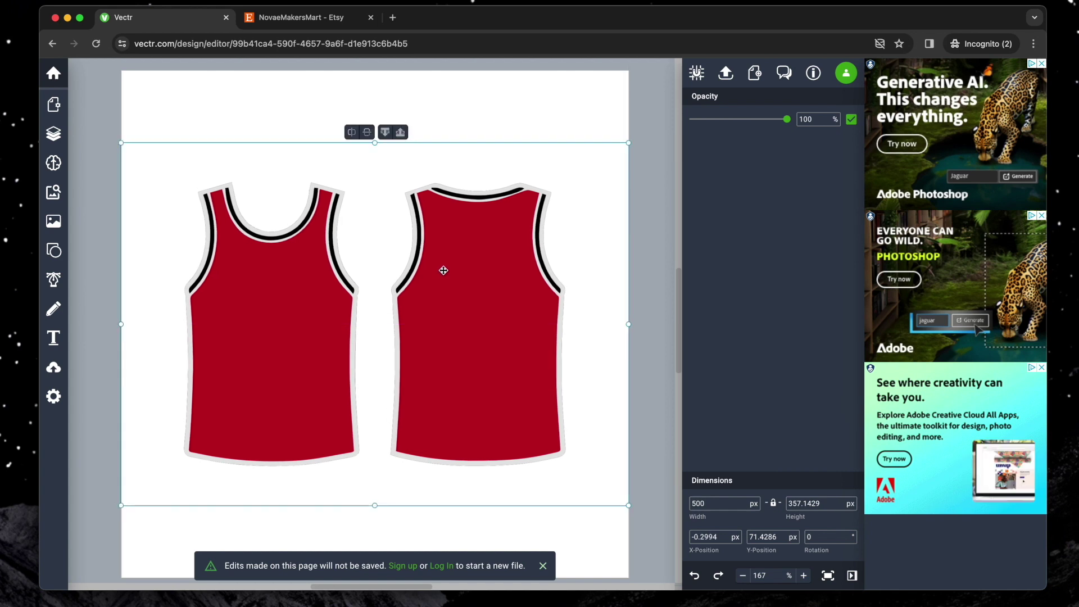
right_click(444, 274)
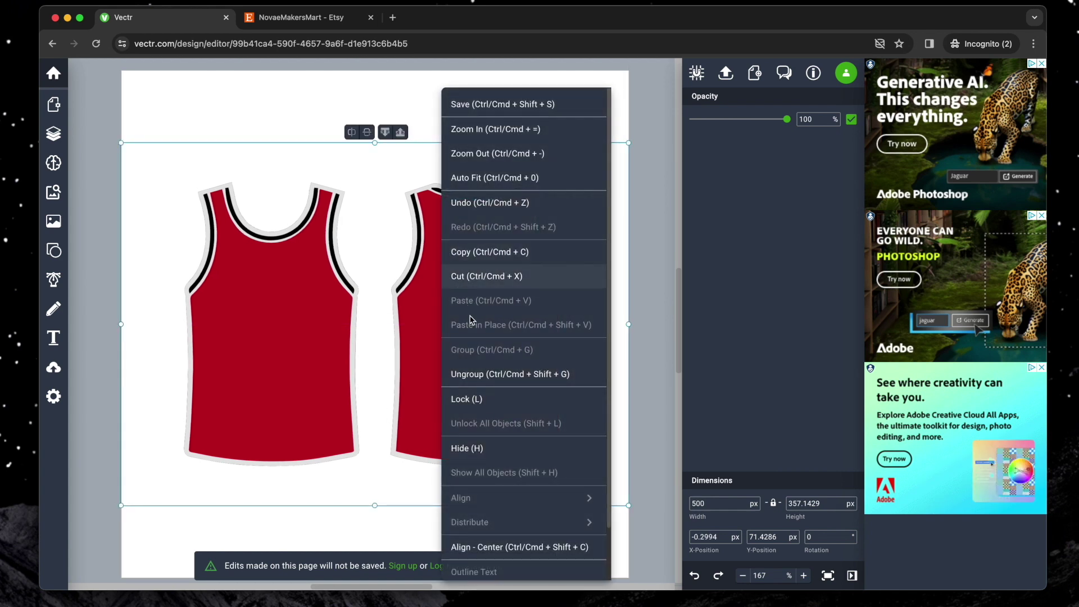
click(488, 375)
click(599, 388)
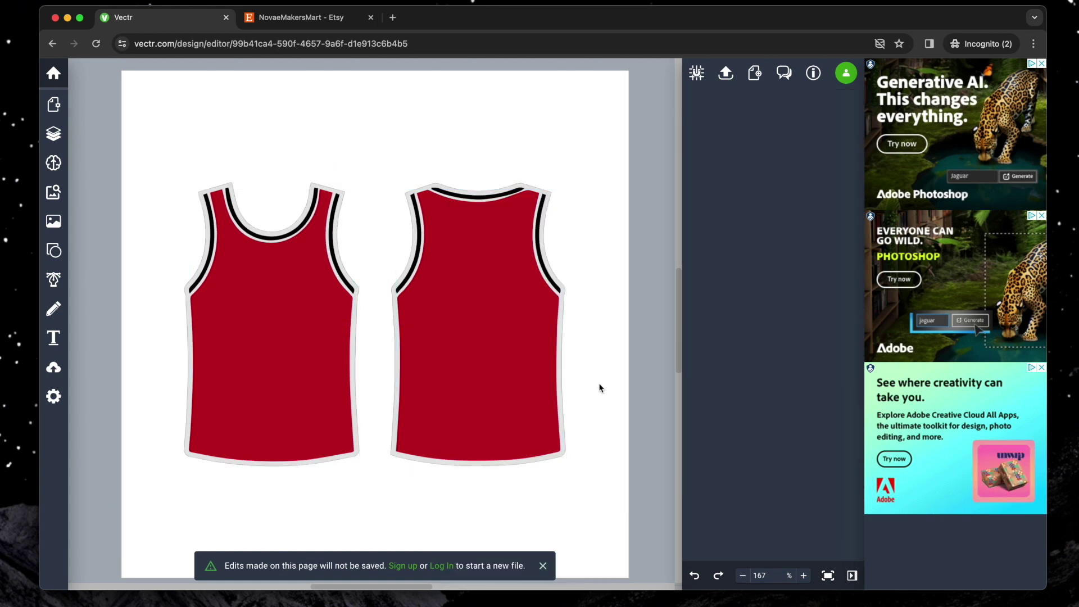
drag(491, 316, 519, 288)
key(ctrl+z)
- Fill the right jersey's body with teal #107377
click(695, 119)
drag(671, 181, 624, 180)
click(663, 140)
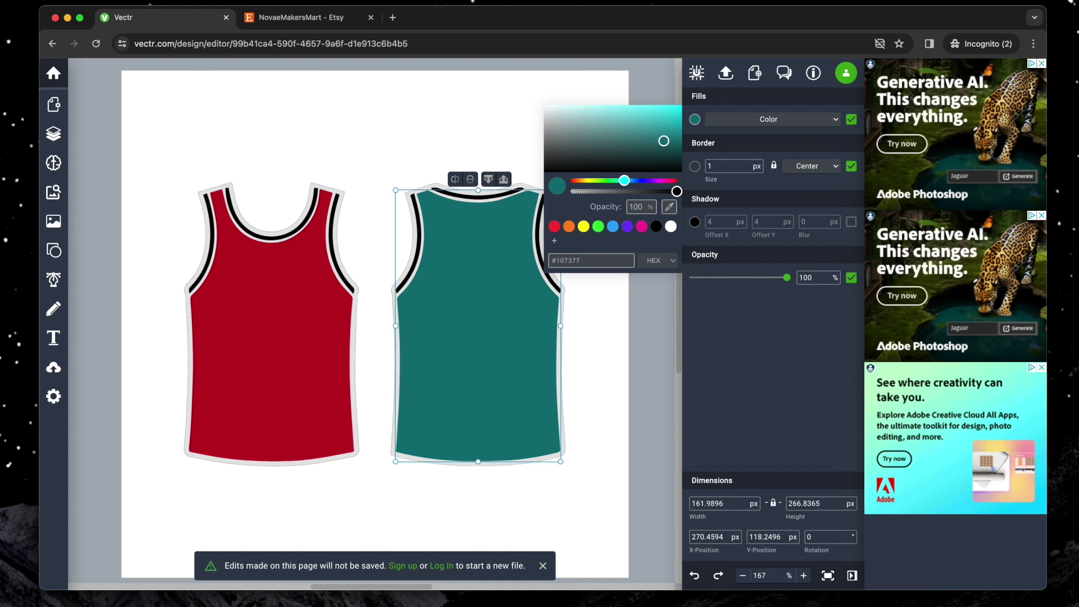
- Match the left jersey's fill to the same teal with the eyedropper
click(271, 294)
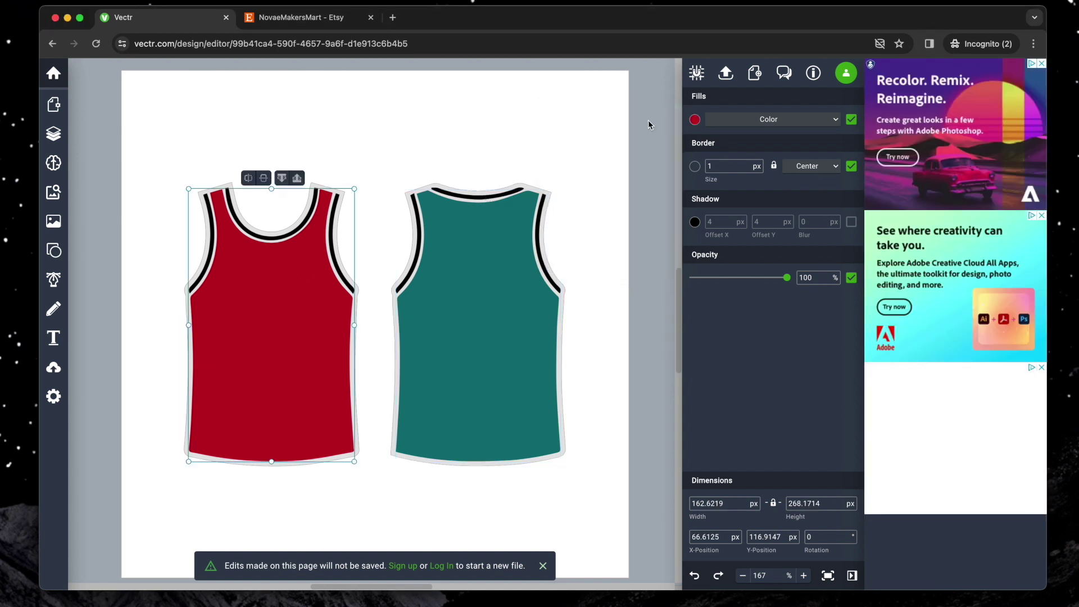
click(695, 119)
click(600, 181)
drag(601, 180, 627, 180)
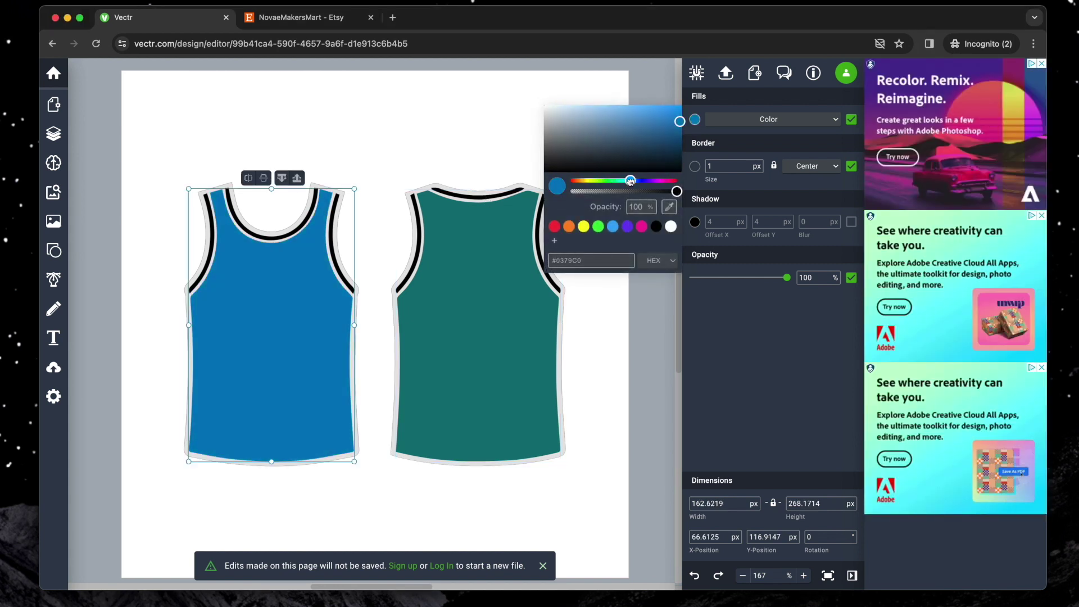
click(670, 207)
click(496, 383)
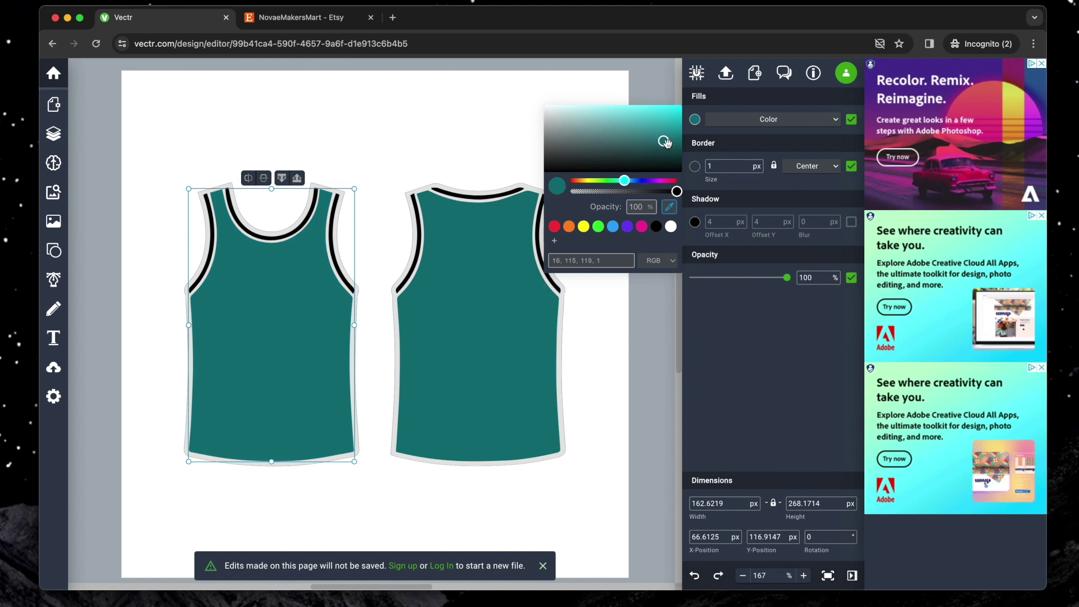
click(445, 129)
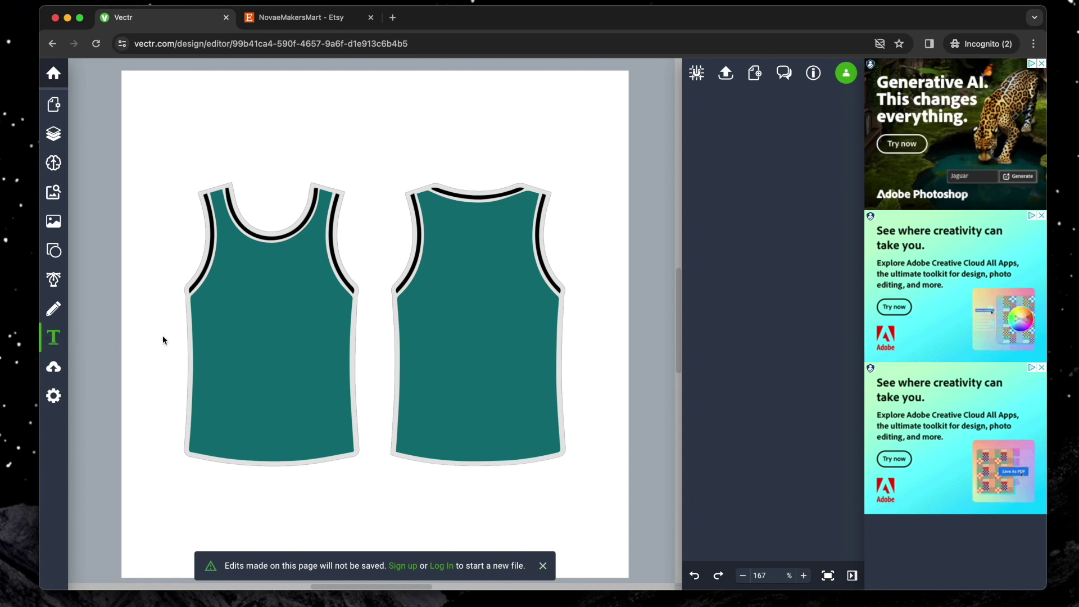
- Add the text ROSS above the jerseys in the Odor Mean Chey font
click(325, 145)
text(ROSS)
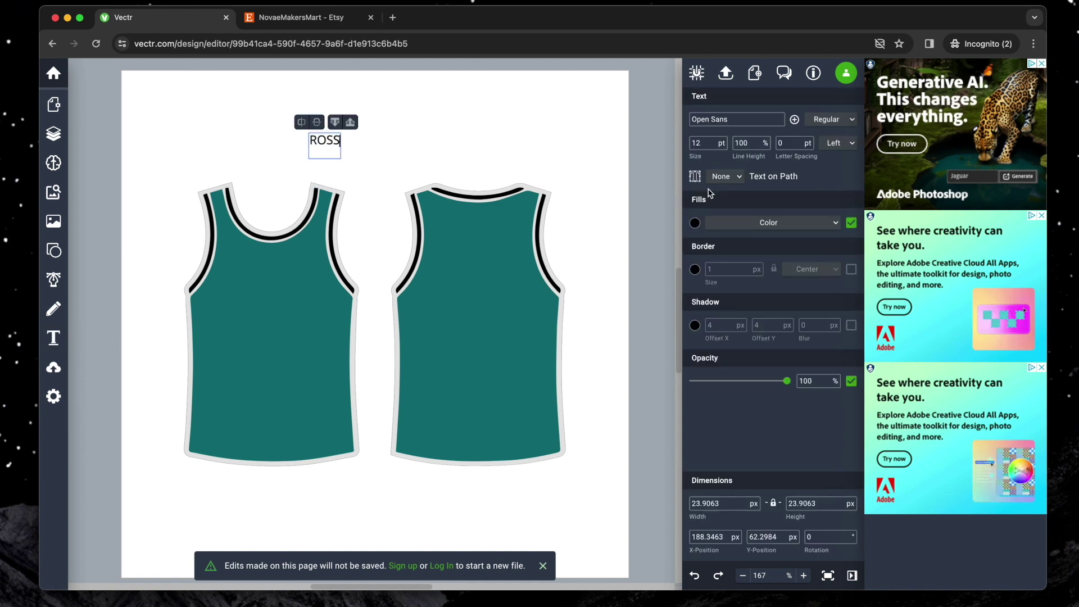
click(731, 120)
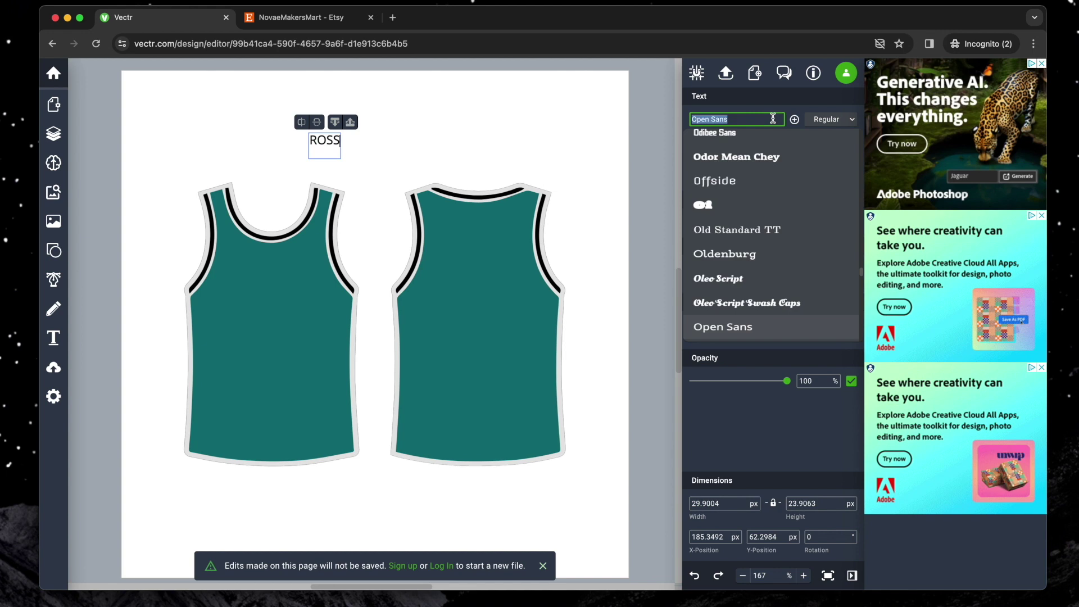
click(768, 157)
click(181, 152)
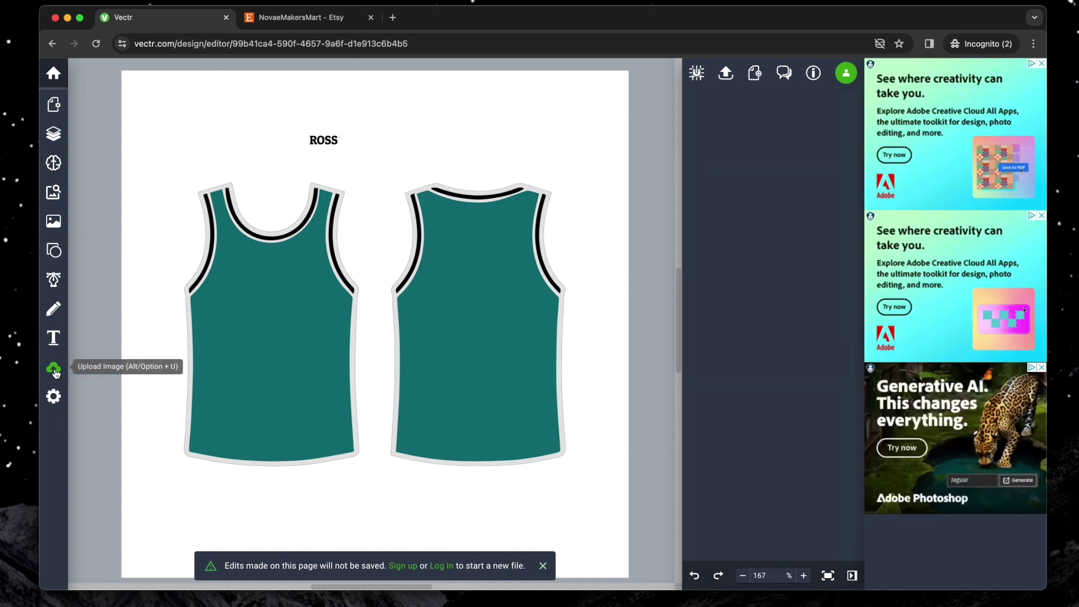
click(54, 369)
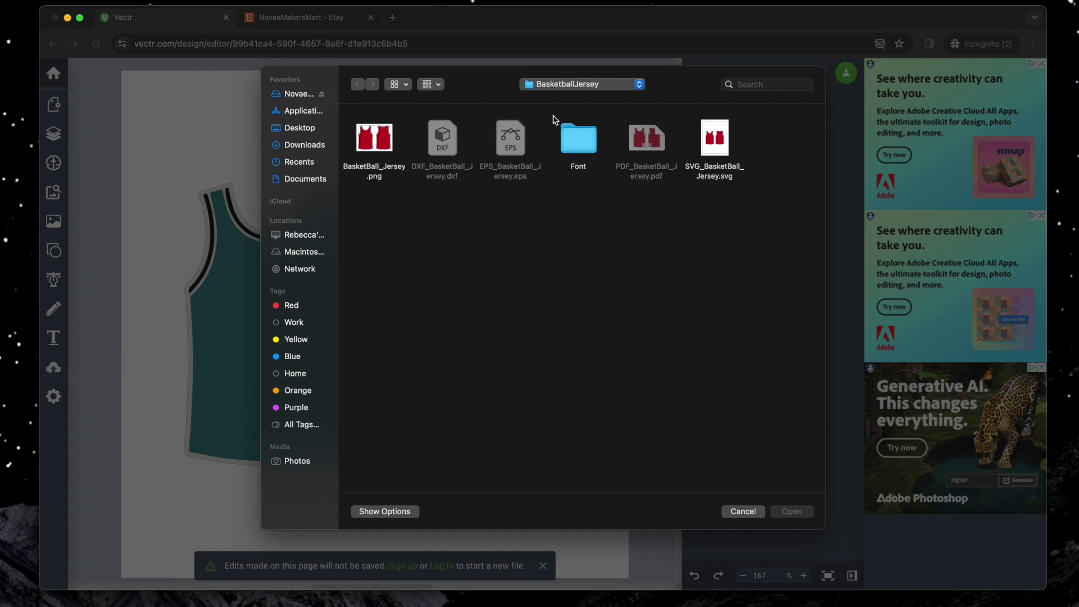
- Import the jersey numbers SVG from Font > Numbers and set its width to 500 px
double_click(566, 129)
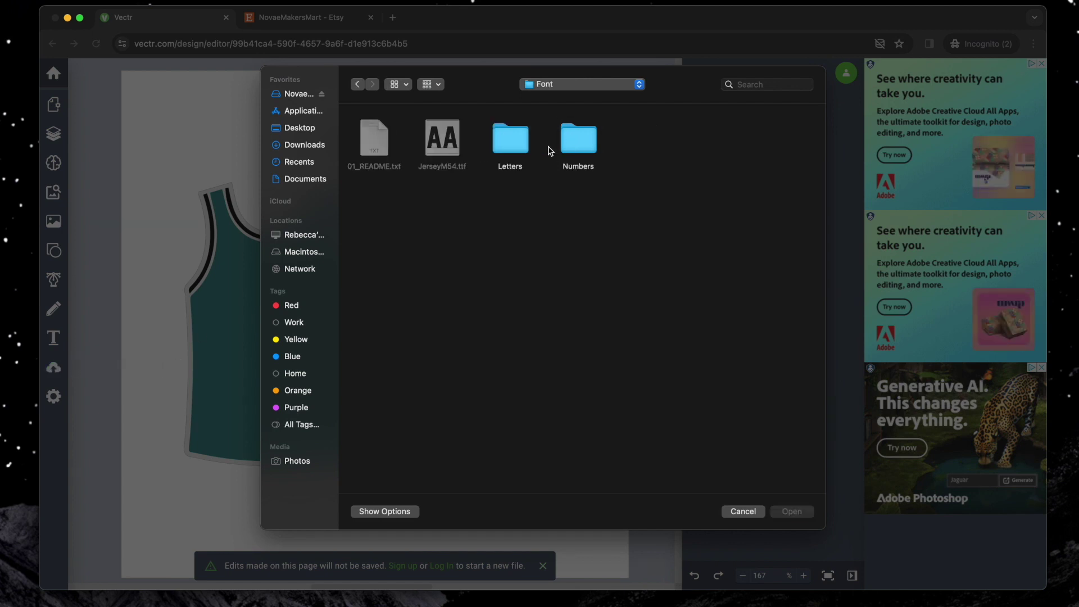
double_click(574, 145)
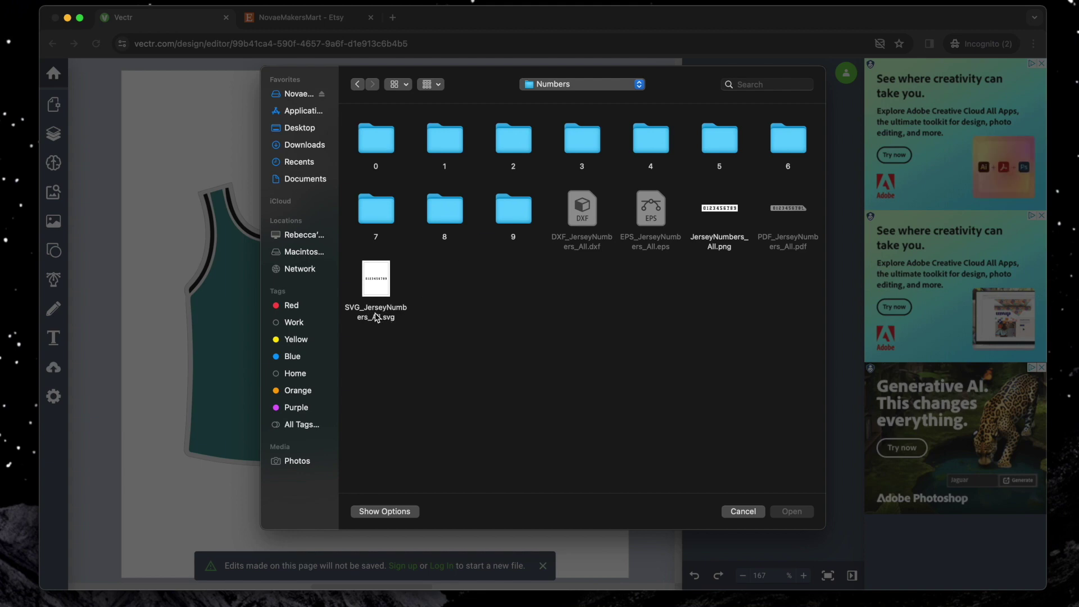
double_click(385, 313)
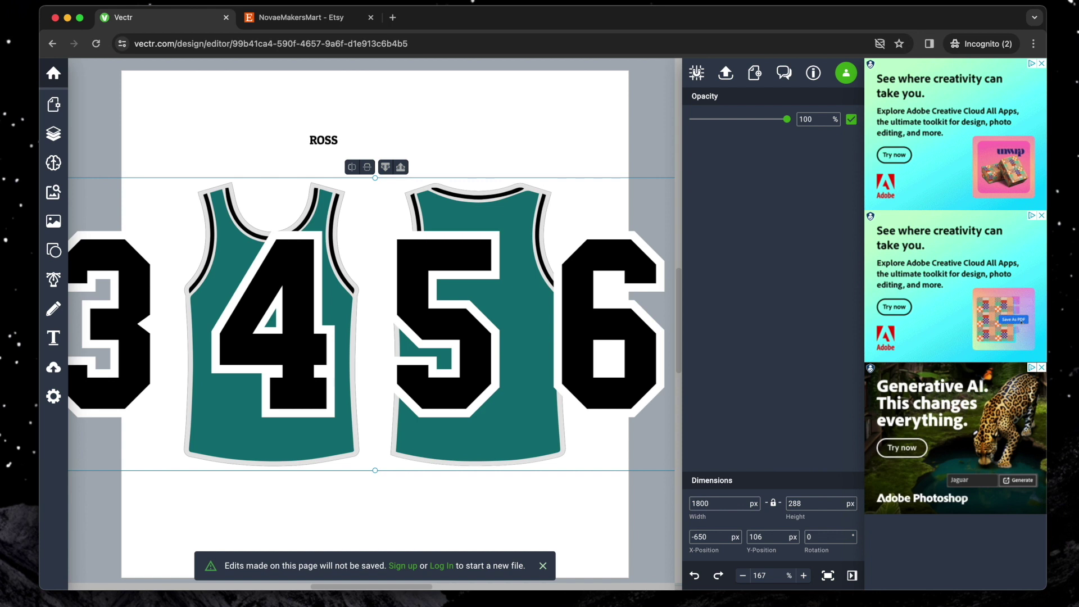
double_click(720, 502)
text(500)
key(Return)
- Delete the ROSS text, move the number row to the page top, and ungroup it
click(323, 140)
key(Delete)
drag(395, 331, 395, 139)
right_click(395, 139)
click(467, 375)
click(613, 195)
- Build a grouped, enlarged 39 on the back jersey and select the leftover digits 0–8
click(577, 133)
drag(577, 133, 509, 328)
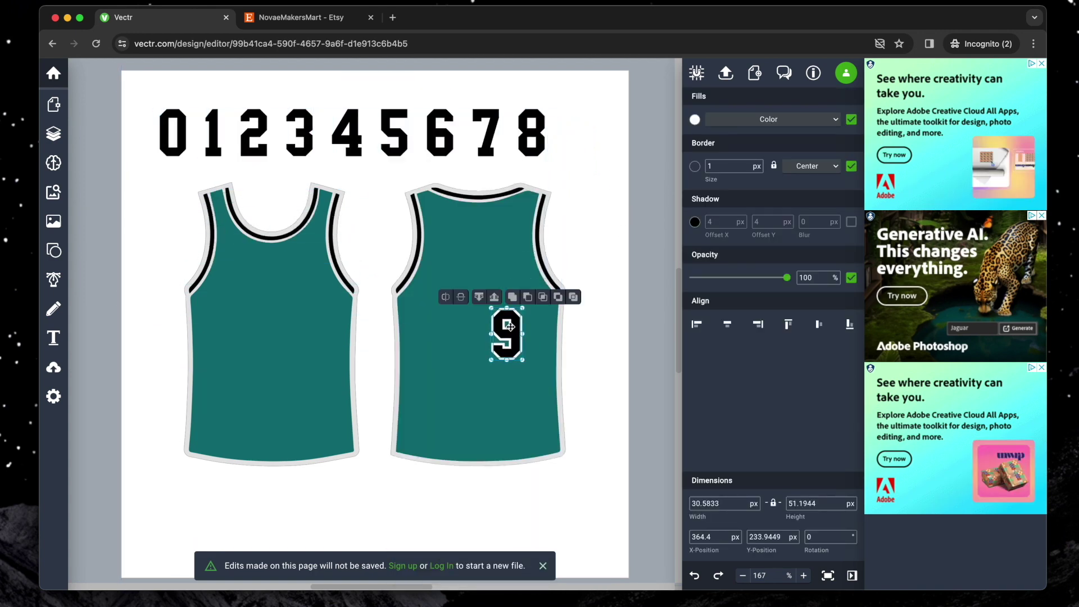
right_click(509, 327)
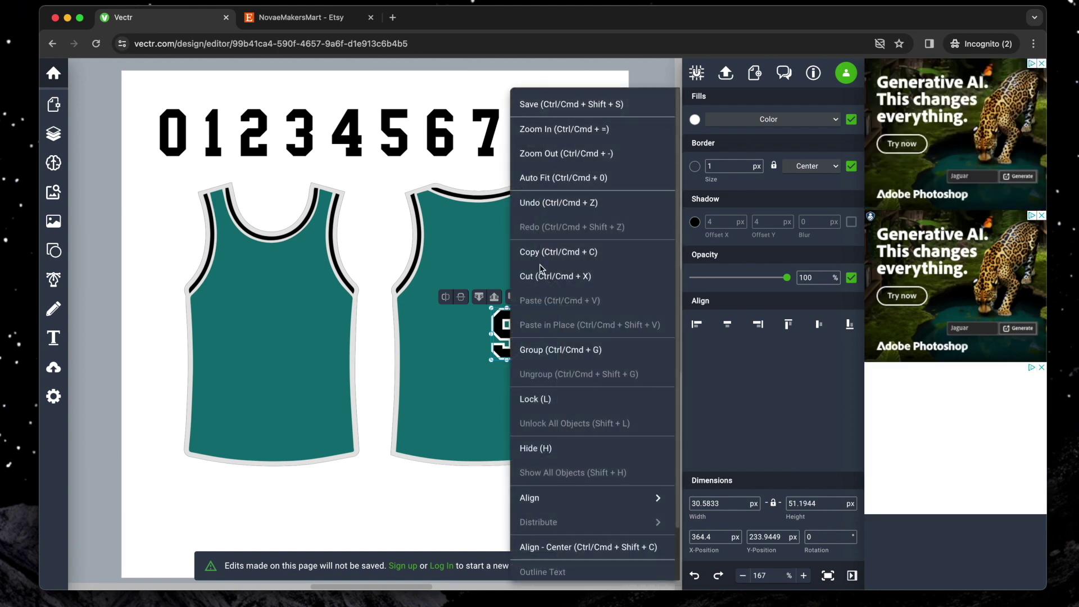
click(557, 351)
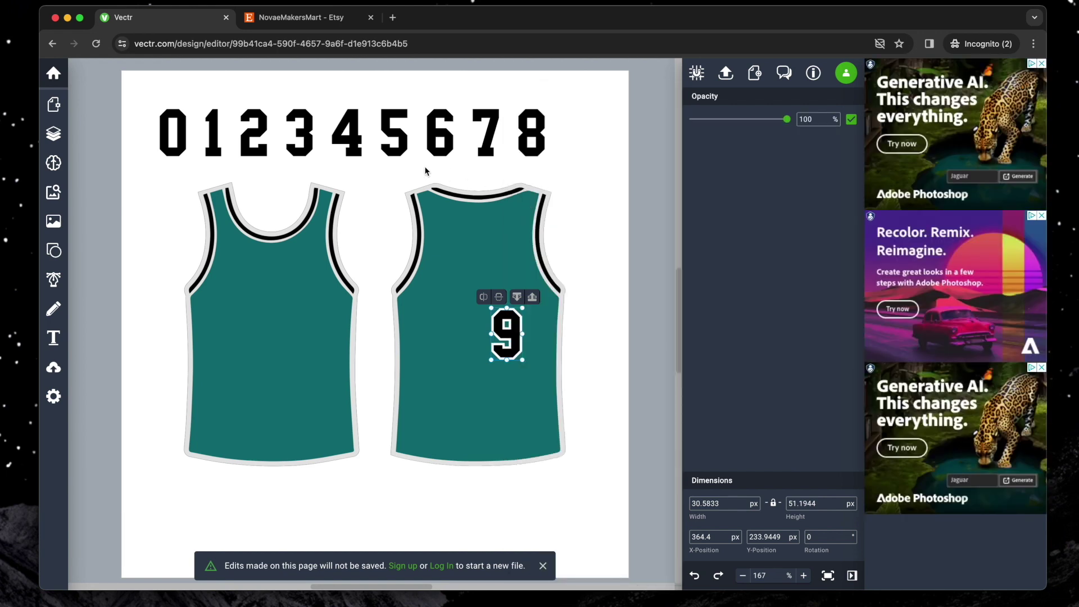
click(305, 137)
drag(305, 137, 476, 338)
right_click(476, 338)
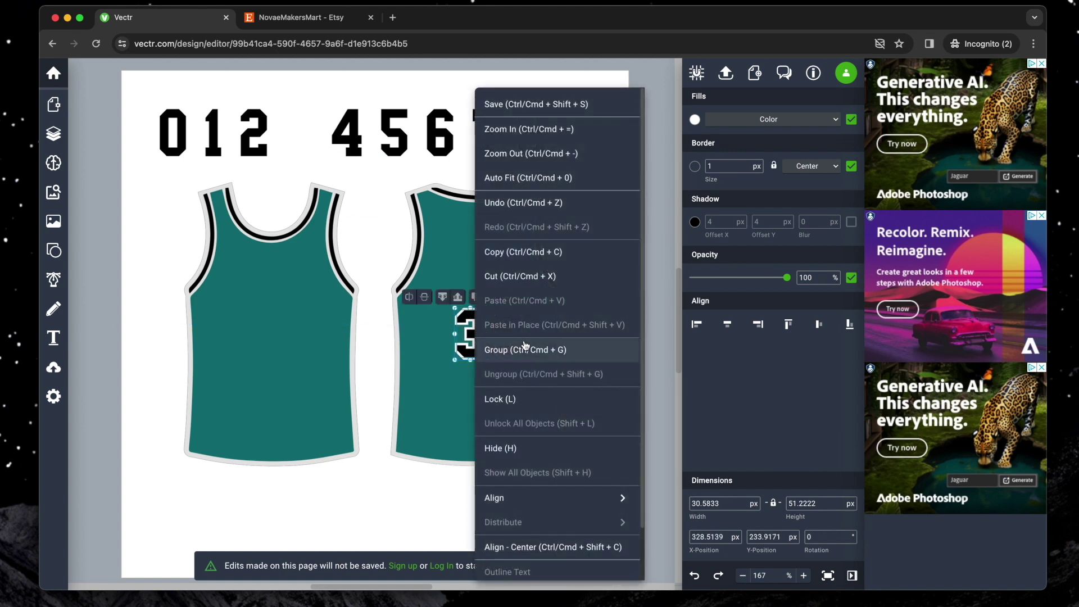
click(523, 344)
mouse_move(525, 307)
mouse_down()
mouse_move(547, 282)
mouse_move(531, 286)
mouse_up()
drag(591, 174, 122, 103)
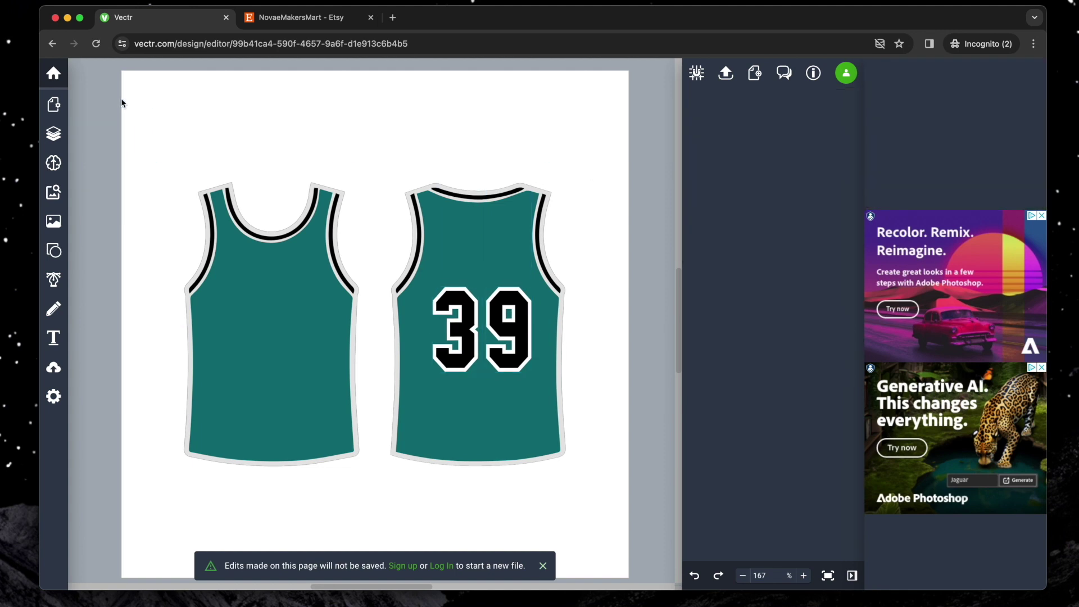
- Import SVG_JerseyLetters_All.svg from the Font > Letters folder
click(56, 370)
click(540, 84)
click(543, 98)
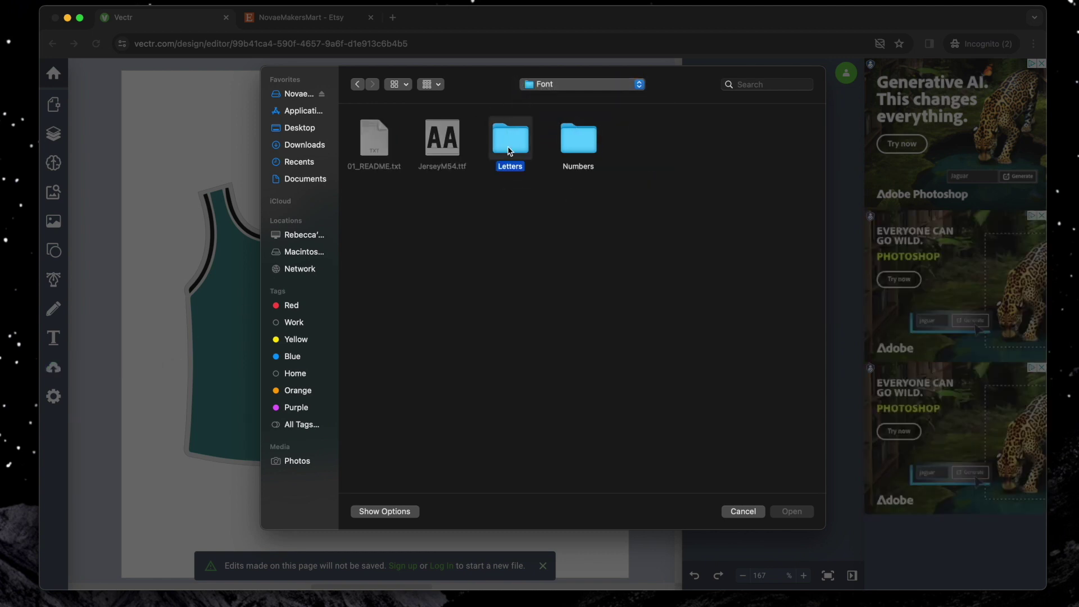
double_click(510, 151)
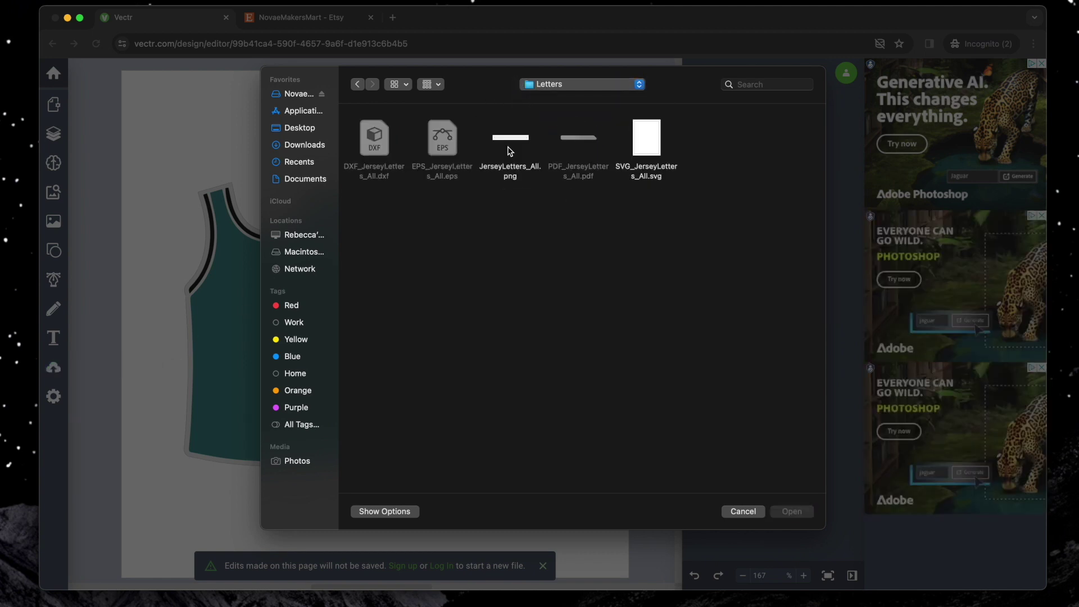
click(646, 178)
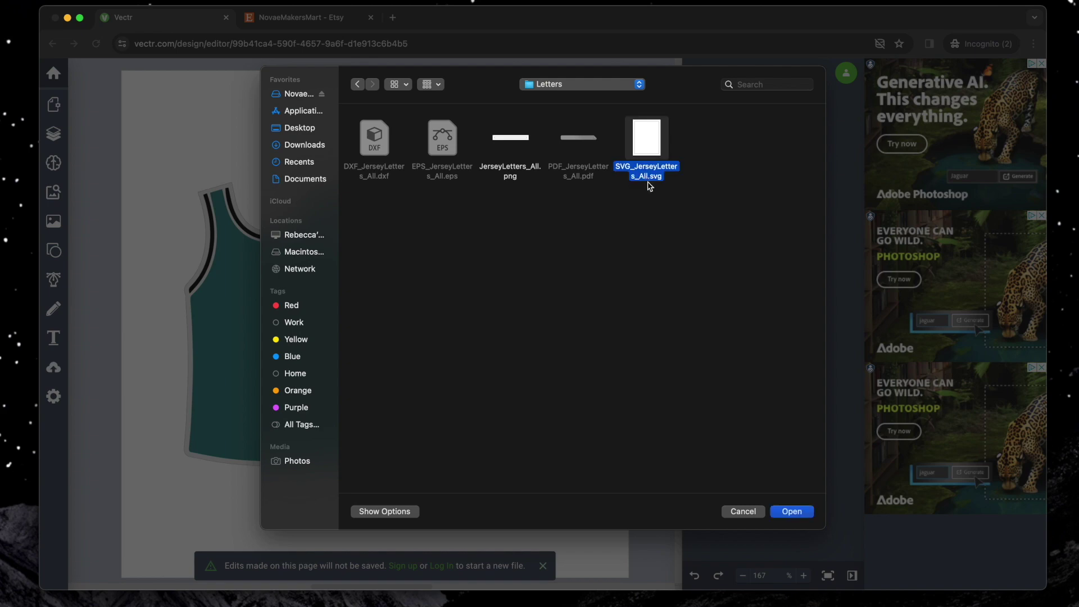
click(792, 512)
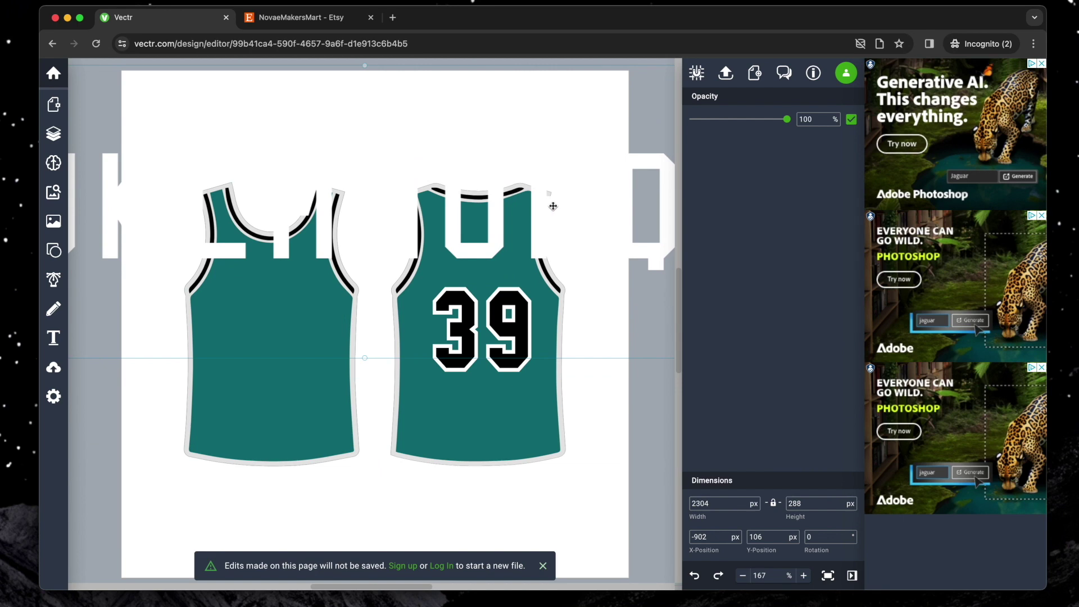
- Set the letter row to 500 px wide, move it to the canvas top, and ungroup it
drag(553, 206, 562, 240)
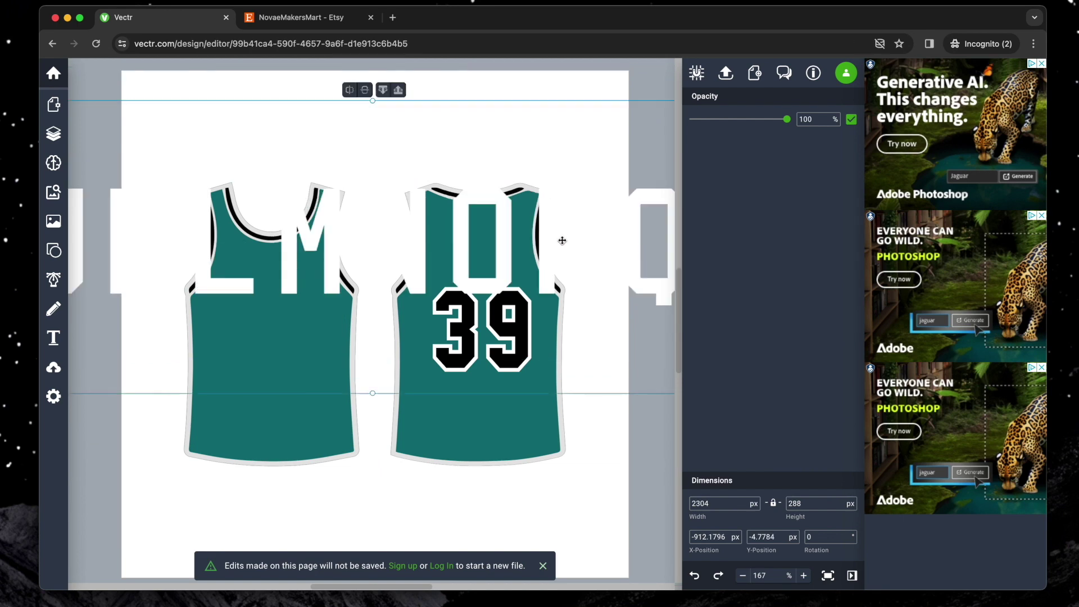
text(500)
key(Return)
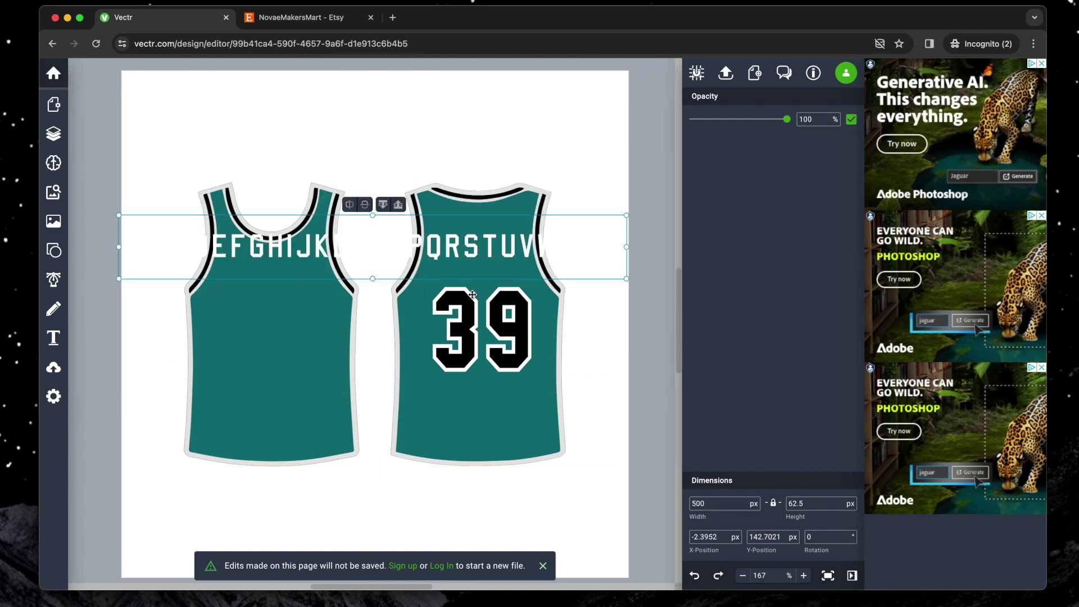
drag(435, 250, 439, 137)
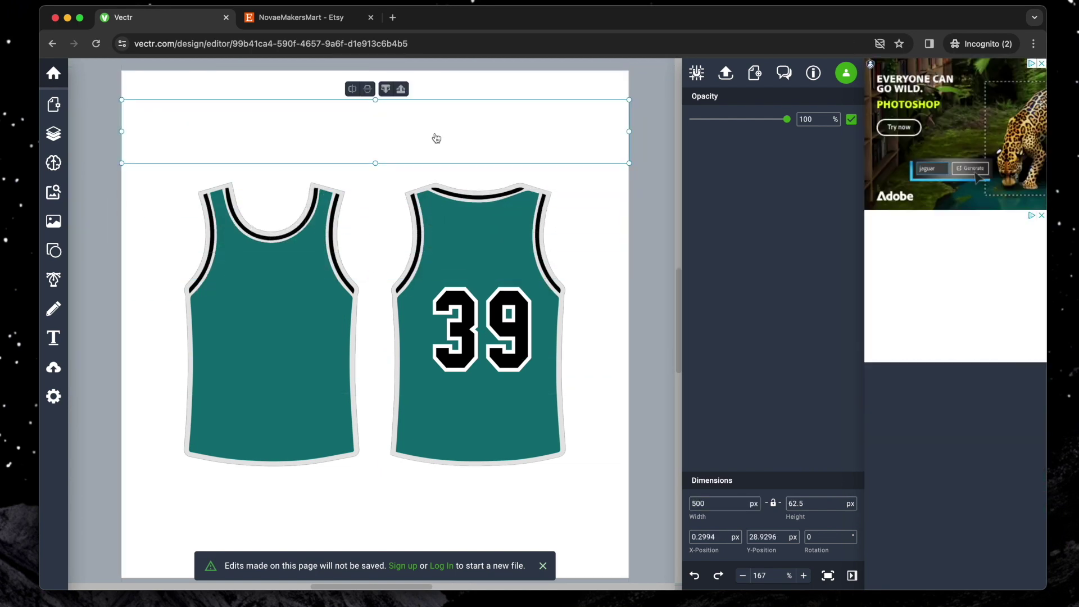
right_click(436, 137)
click(489, 374)
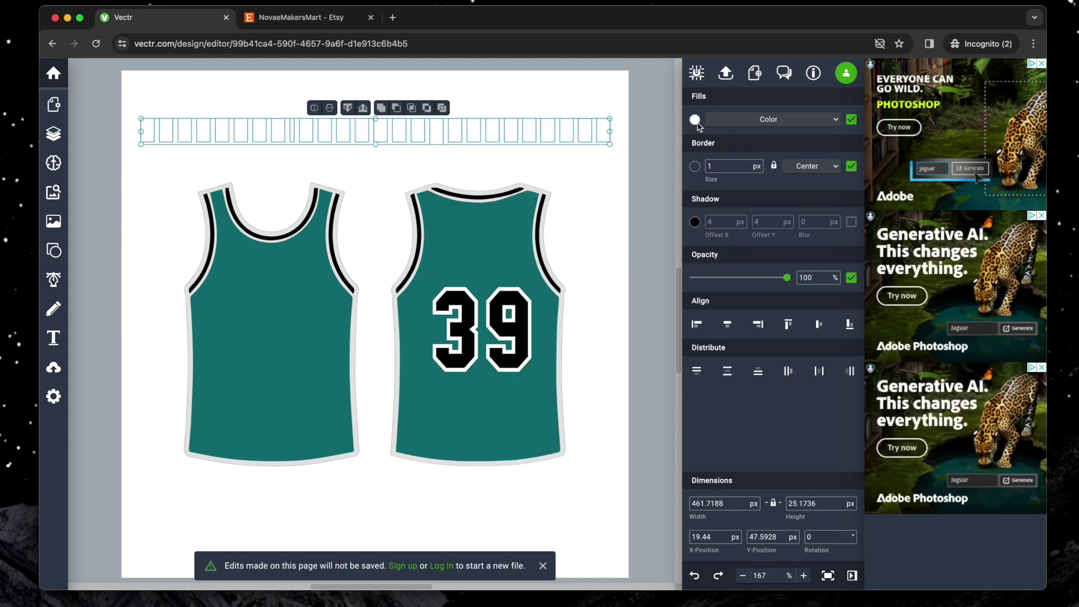
- Make the alphabet letters black
click(695, 120)
drag(663, 163, 689, 171)
click(475, 145)
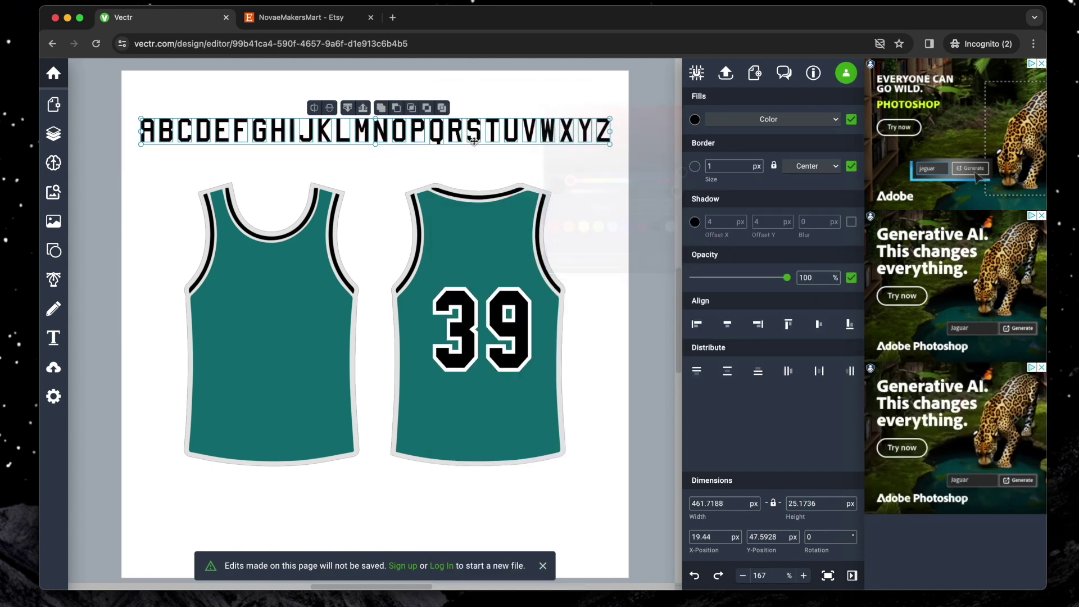
- Pull R, O and S out of the alphabet and arrange them as ROS
click(455, 132)
shift+click(403, 132)
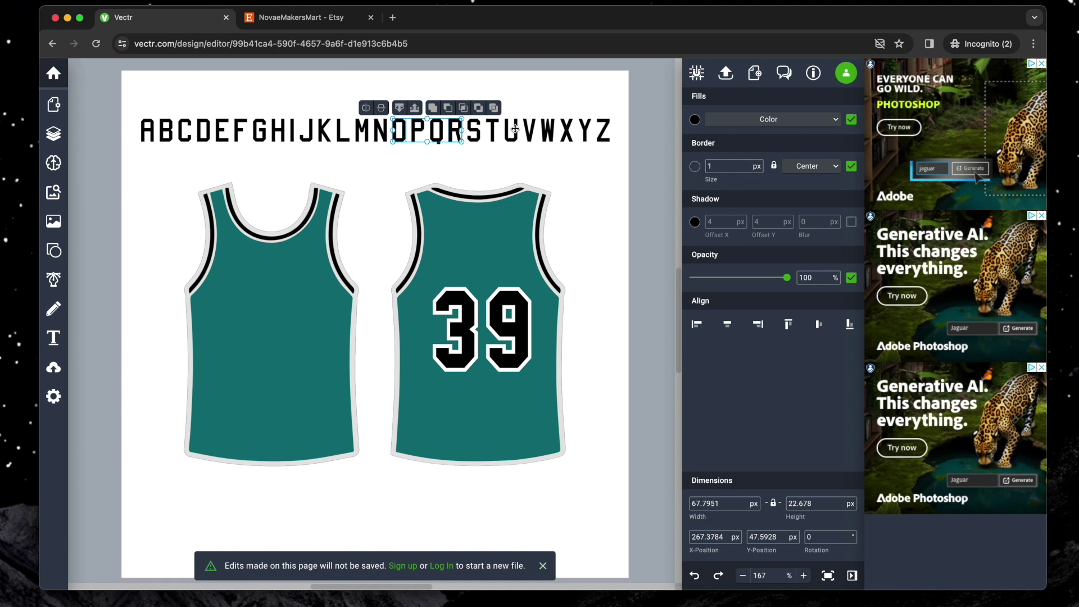
shift+click(475, 132)
drag(455, 132, 455, 165)
shift+click(399, 165)
- Copy and paste a second S after ROS to spell ROSS
click(475, 166)
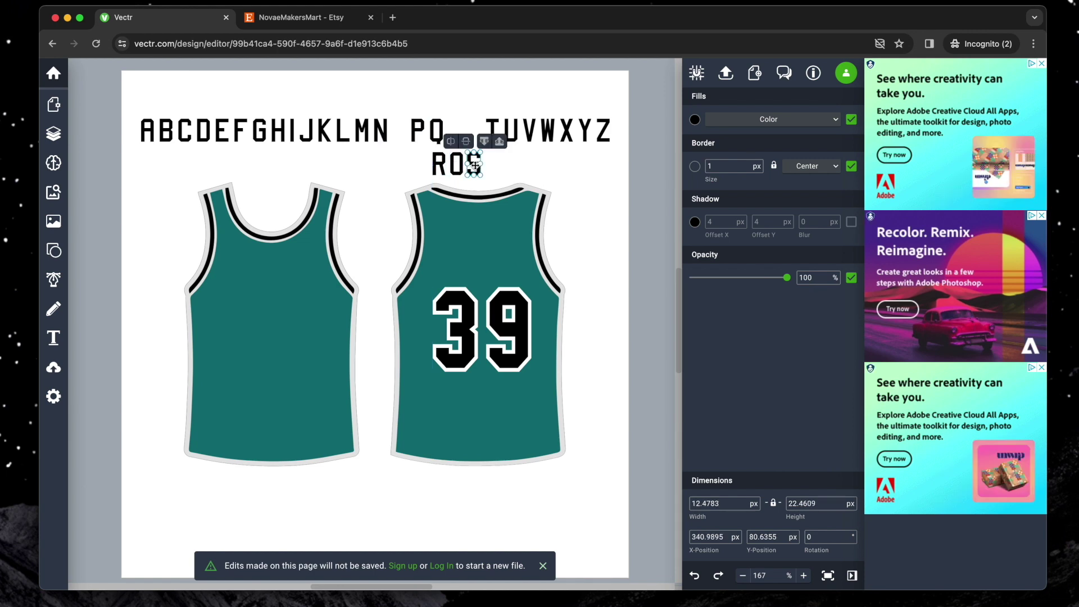
right_click(475, 168)
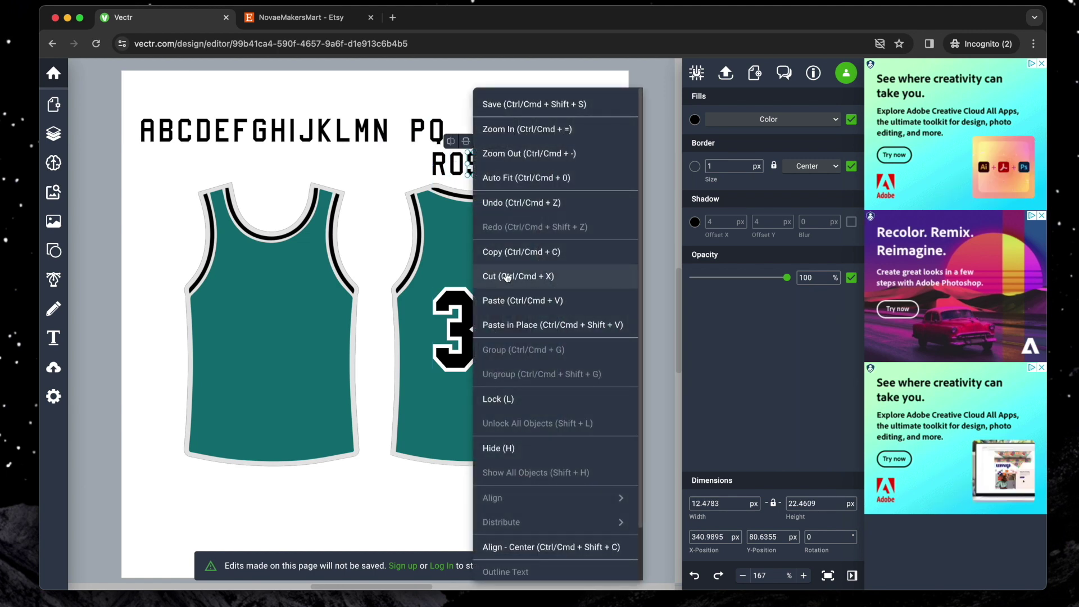
click(511, 257)
right_click(488, 168)
click(528, 299)
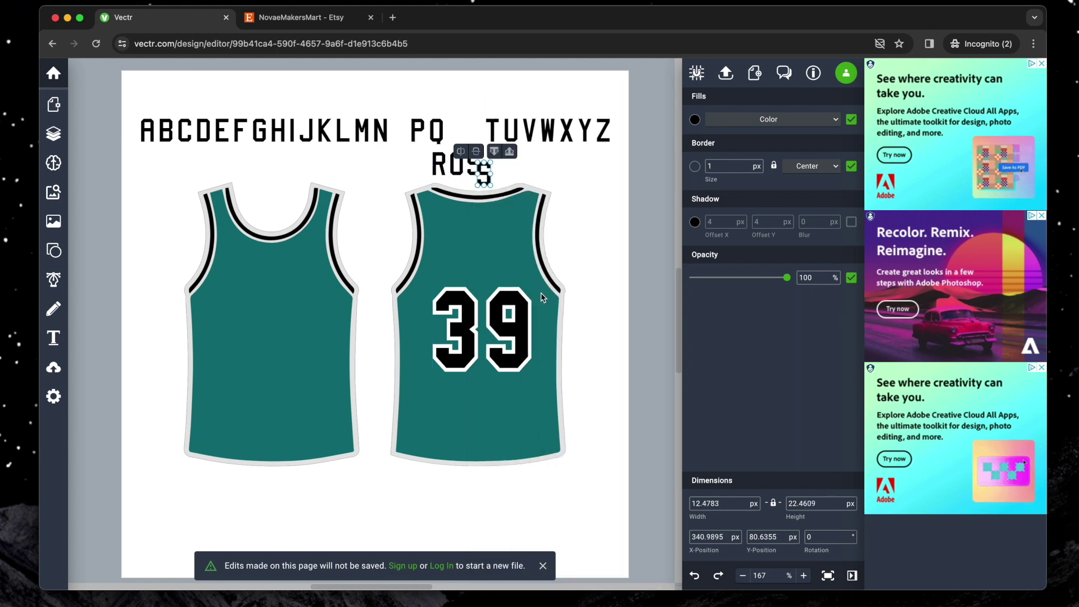
drag(484, 174, 494, 165)
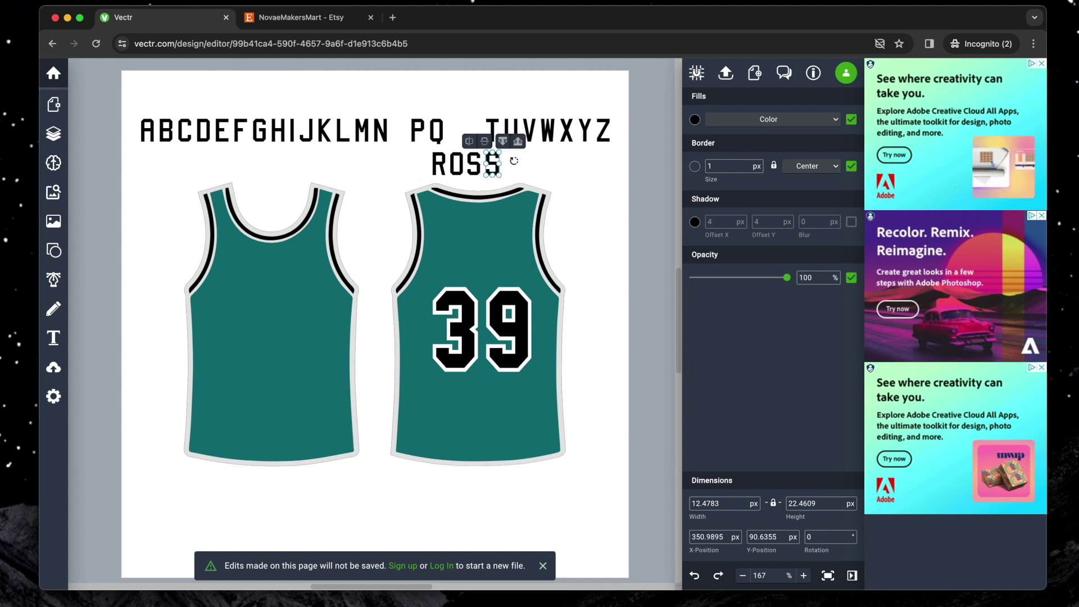
- Delete the leftover alphabet letters and select the four ROSS letters
click(593, 143)
drag(646, 144, 145, 101)
key(Delete)
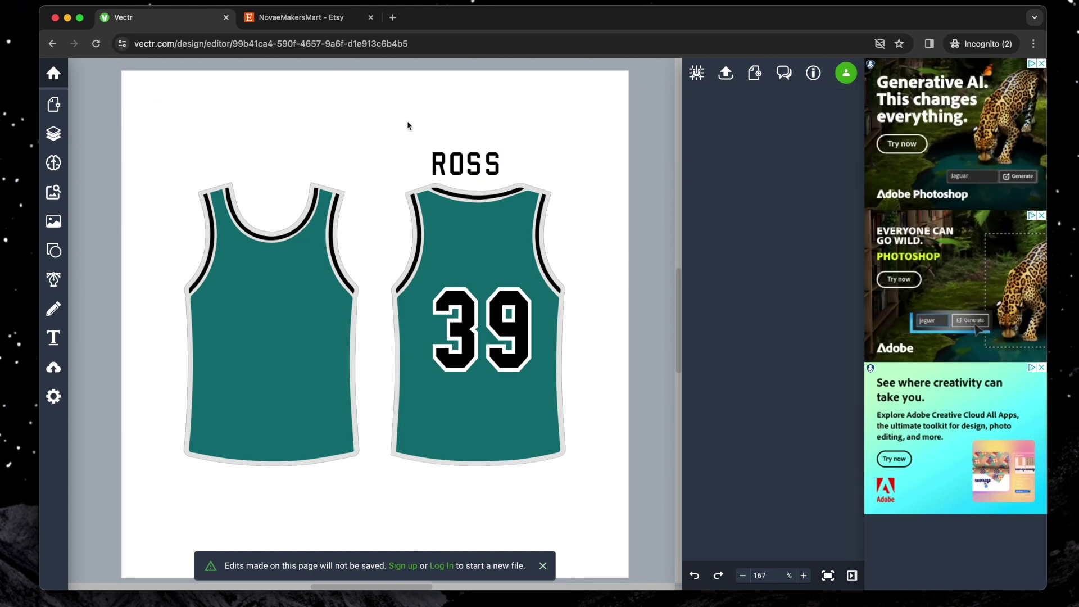
drag(409, 129, 518, 166)
- Group ROSS and move it onto the back jersey above the 39
right_click(489, 164)
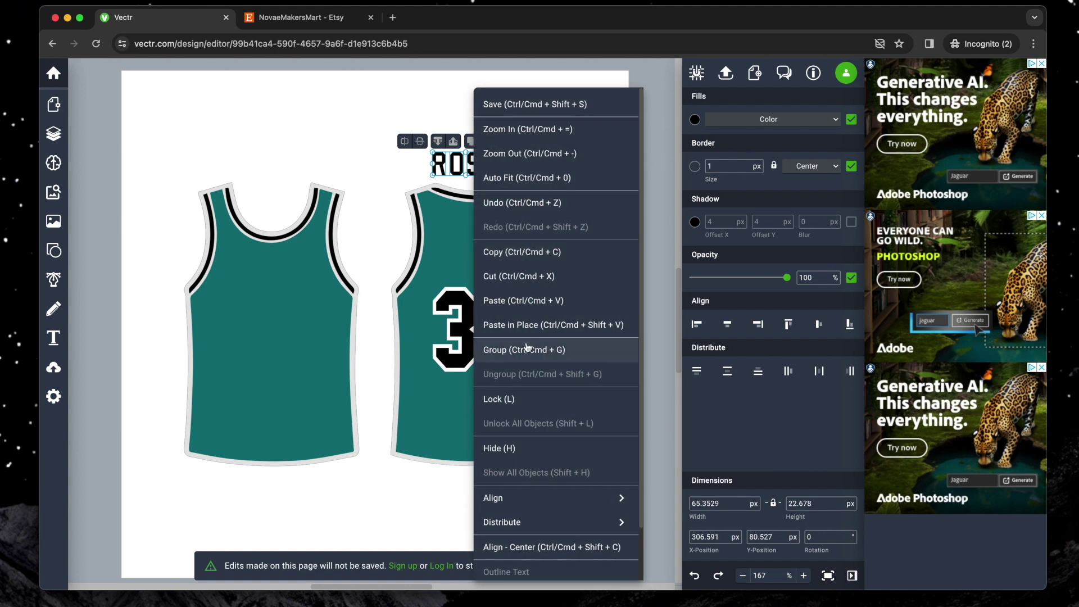
click(526, 348)
drag(497, 164, 490, 249)
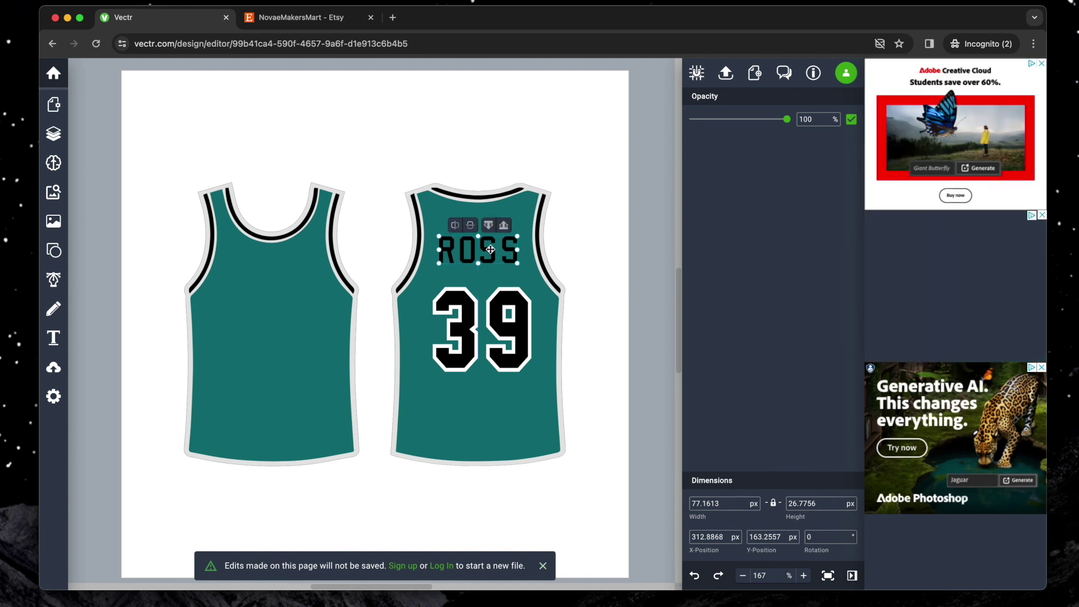
click(563, 244)
- Delete the front jersey and enlarge the back jersey to about 215 × 347 px
drag(175, 171, 335, 313)
key(Delete)
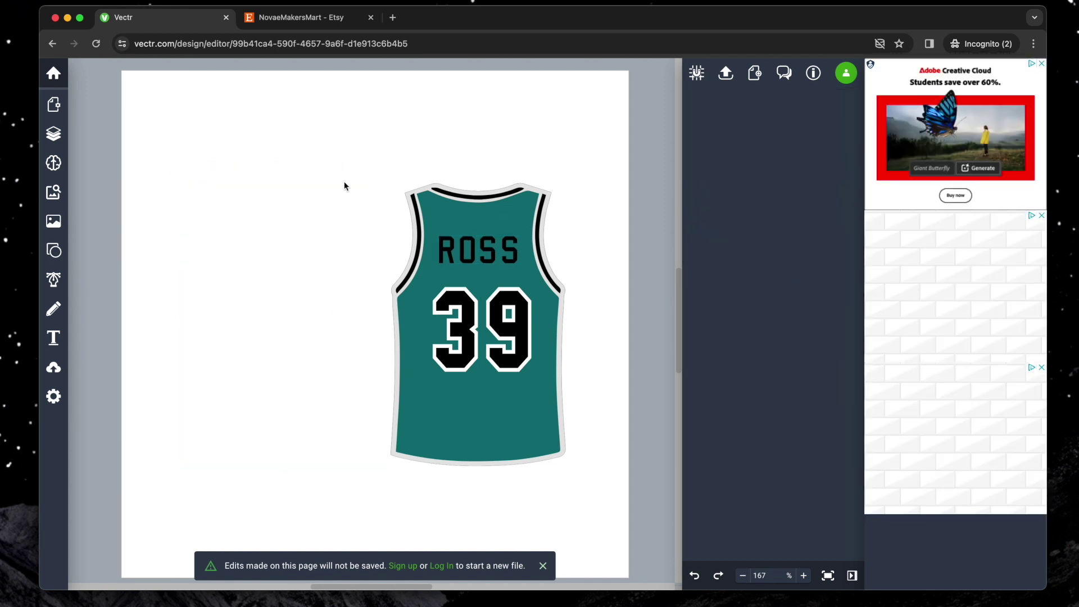
drag(465, 292, 413, 318)
drag(457, 450, 438, 430)
- Deselect the jersey and set the export format to JPEG at 500 × 500 px, quality 100
click(545, 440)
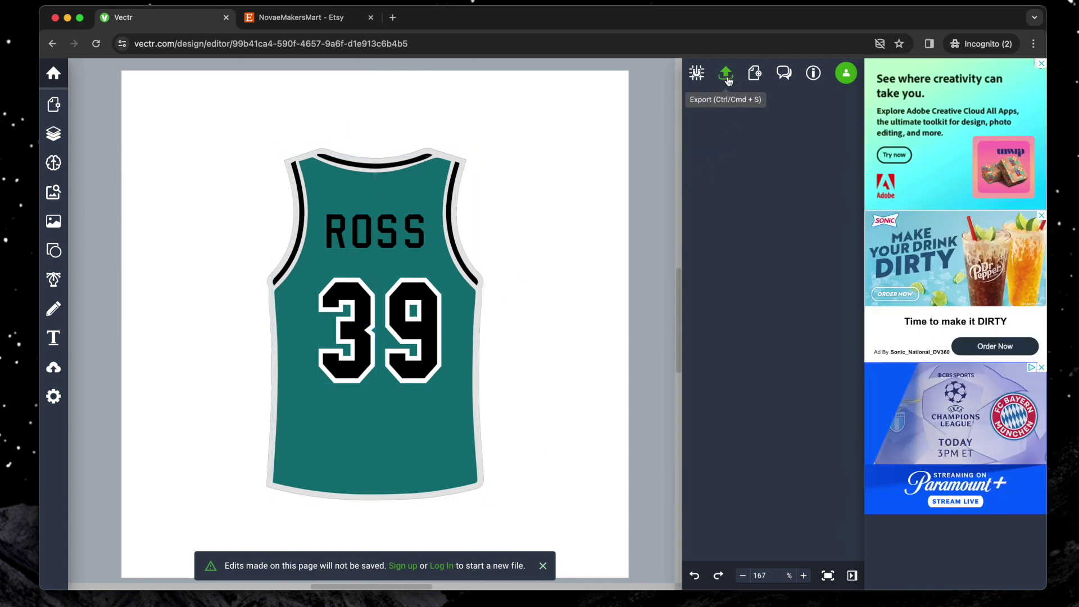
click(726, 79)
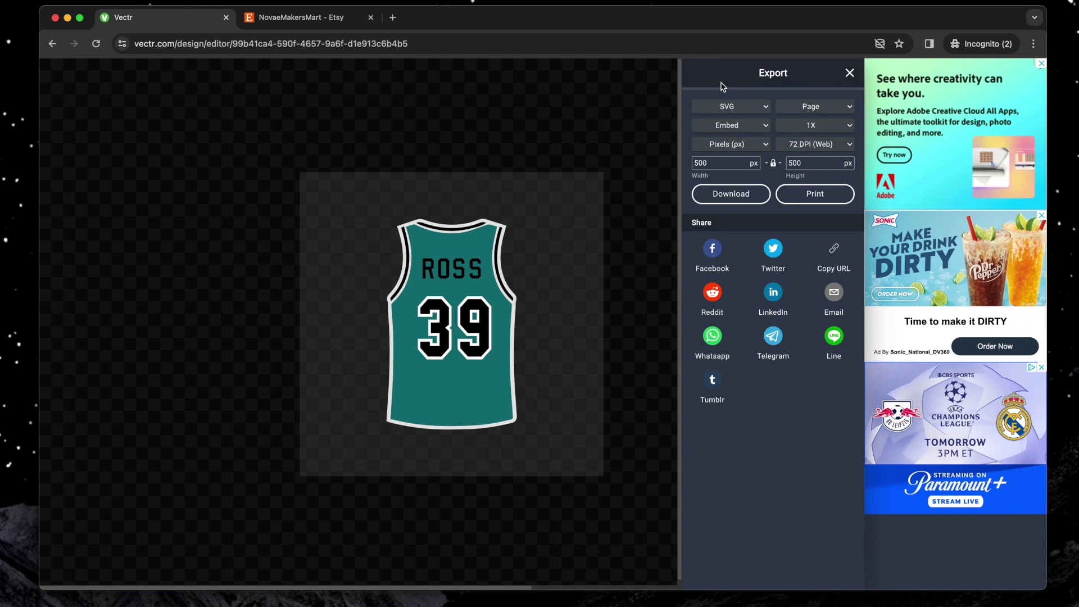
click(767, 107)
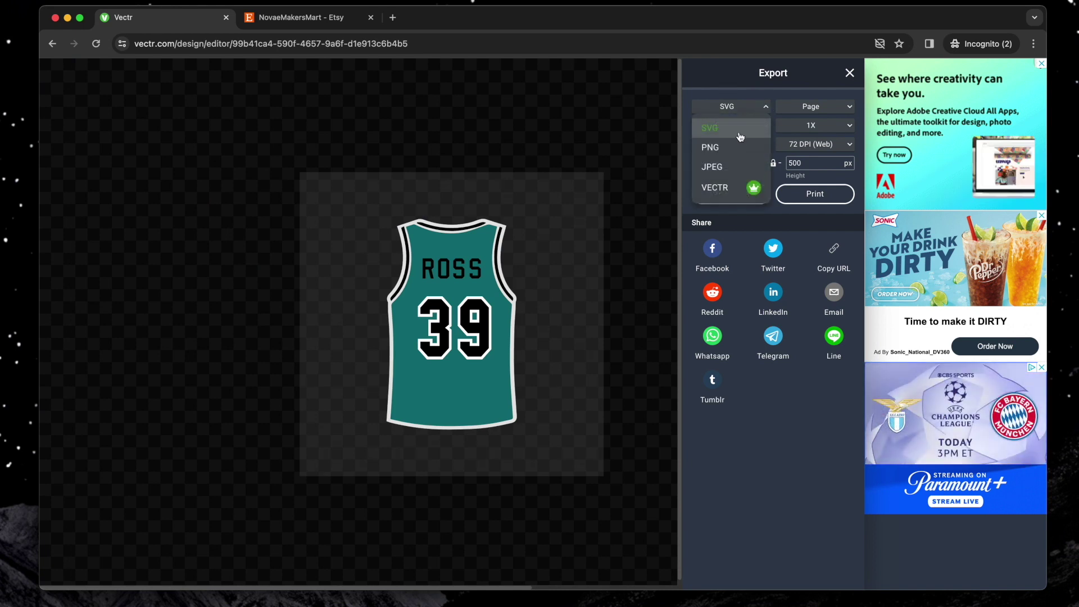
click(756, 167)
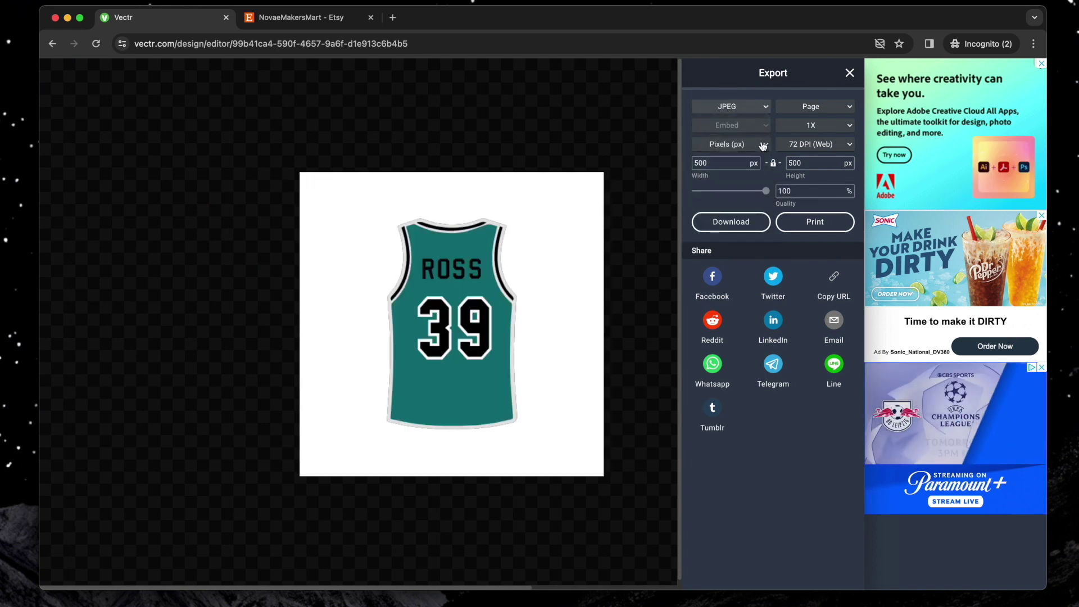
double_click(710, 162)
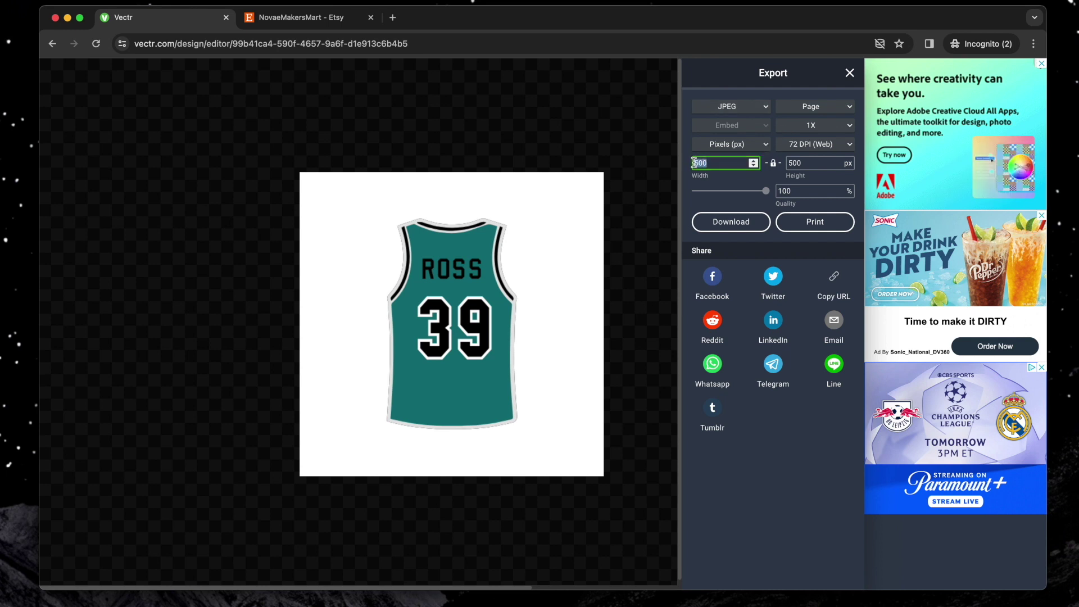